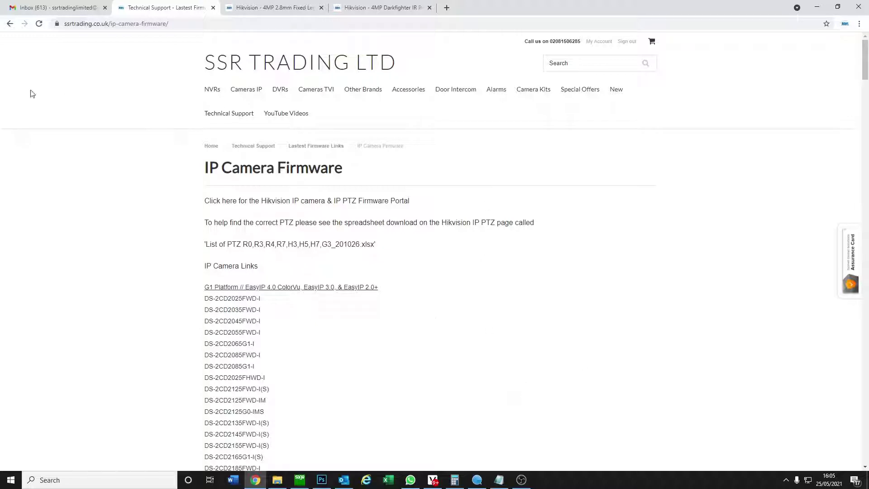
pyautogui.moveTo(218, 117)
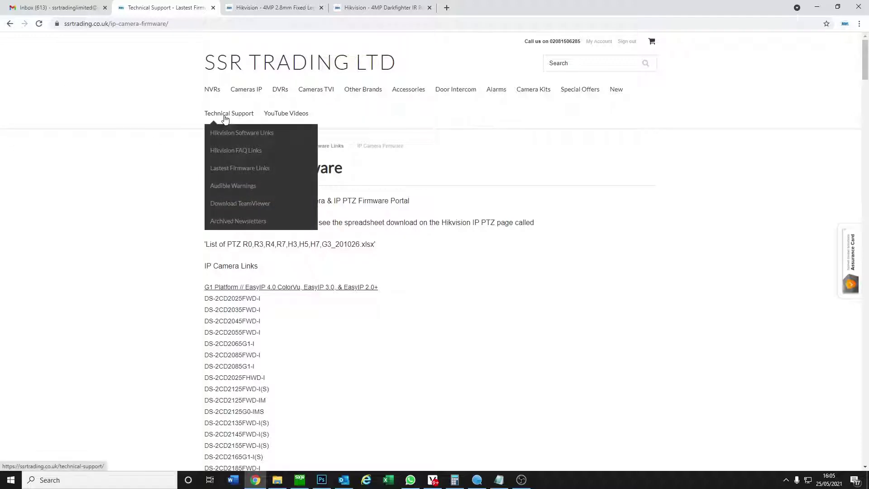
pyautogui.moveTo(258, 172)
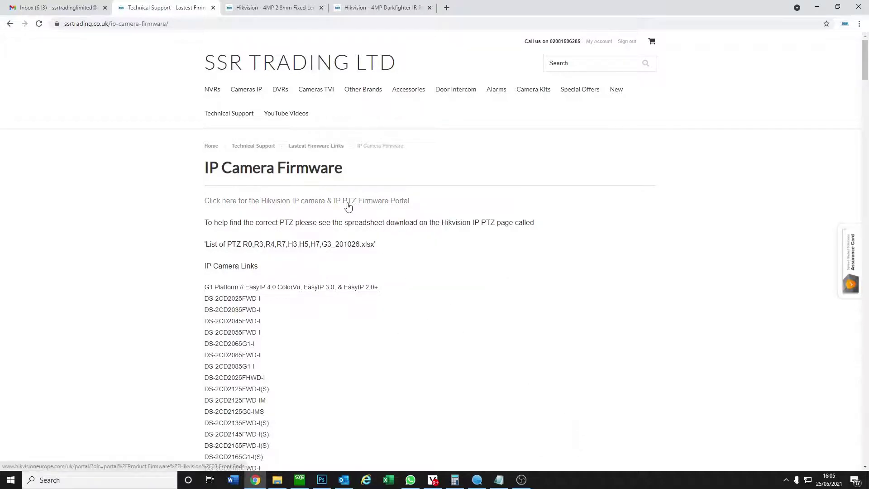
pyautogui.click(346, 203)
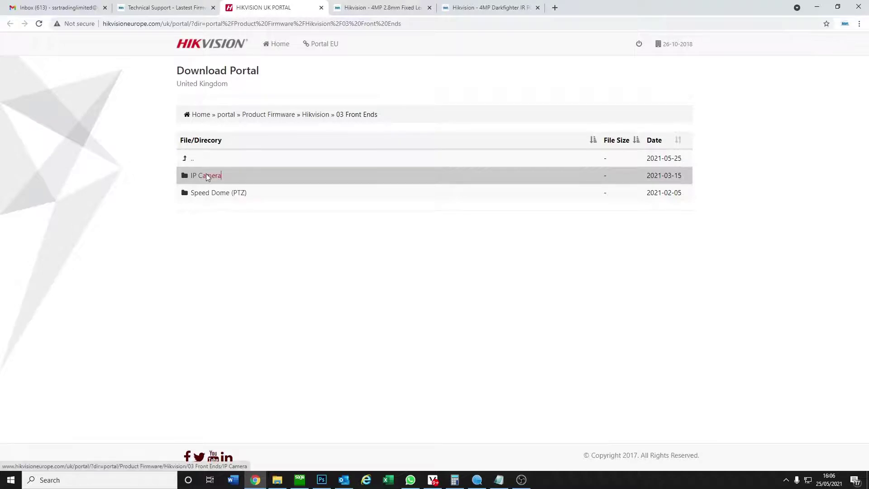
pyautogui.click(221, 176)
pyautogui.scroll(-3, 305, 201)
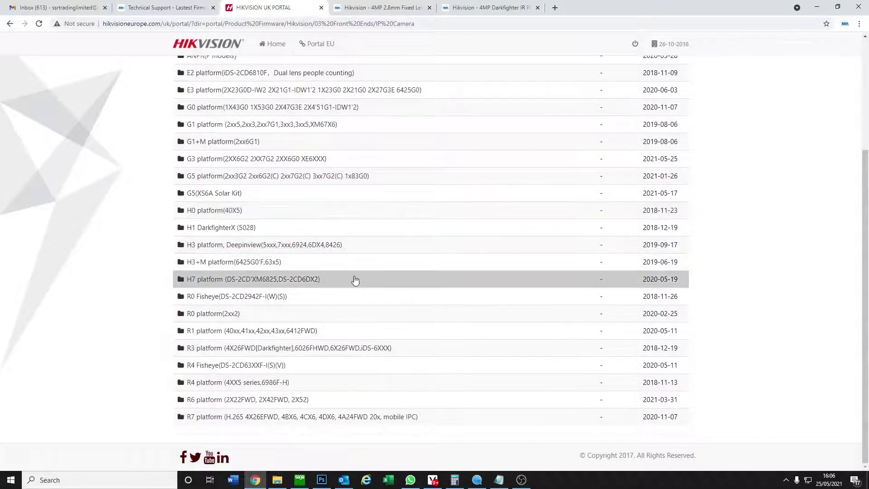
pyautogui.scroll(3, 354, 278)
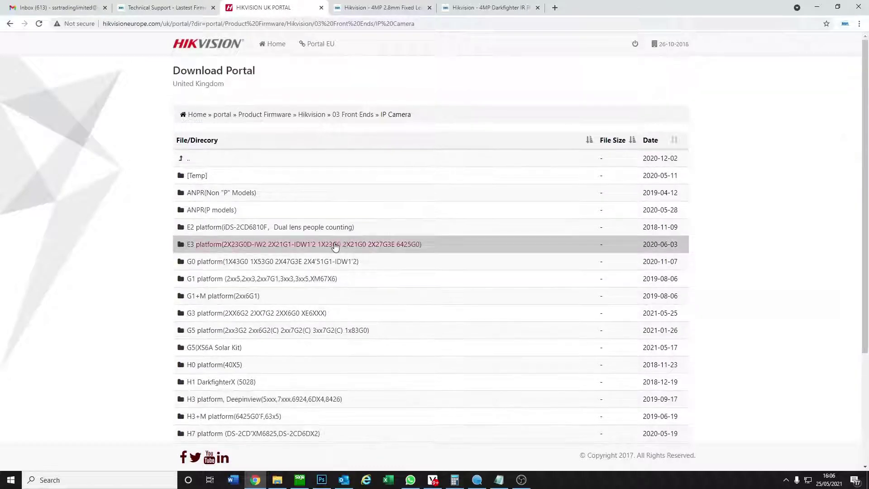
pyautogui.scroll(-3, 126, 258)
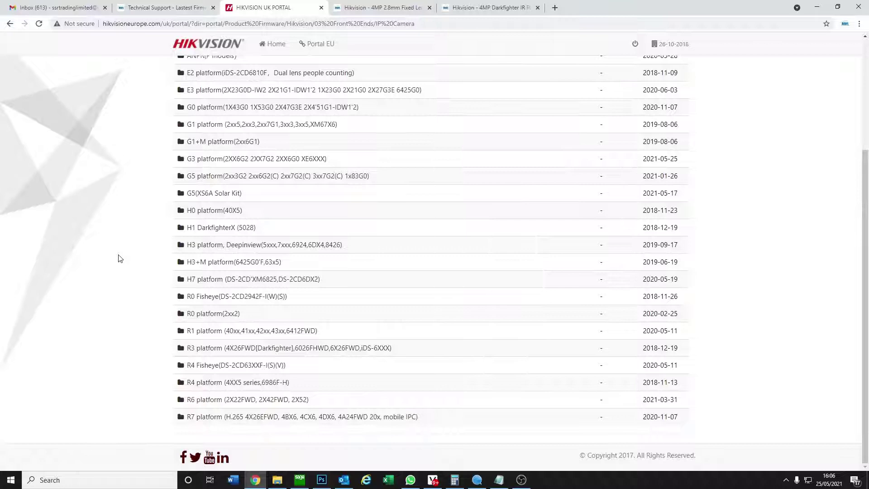
pyautogui.scroll(3, 120, 260)
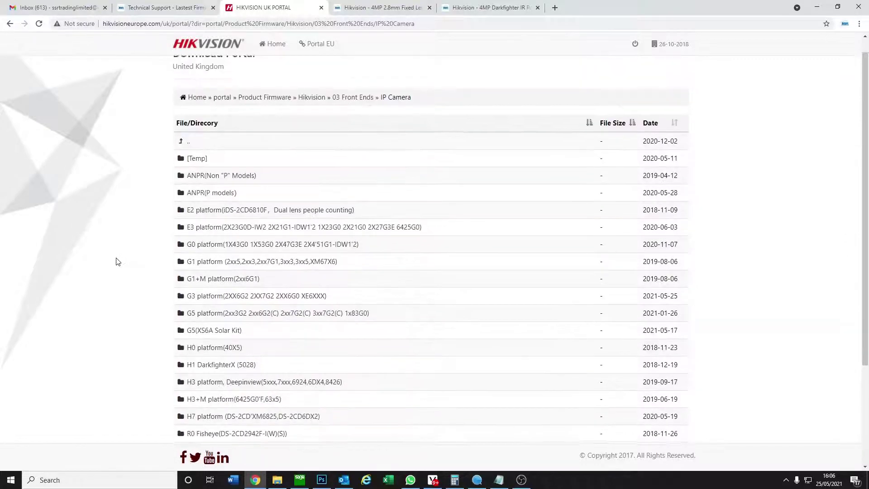
pyautogui.click(322, 7)
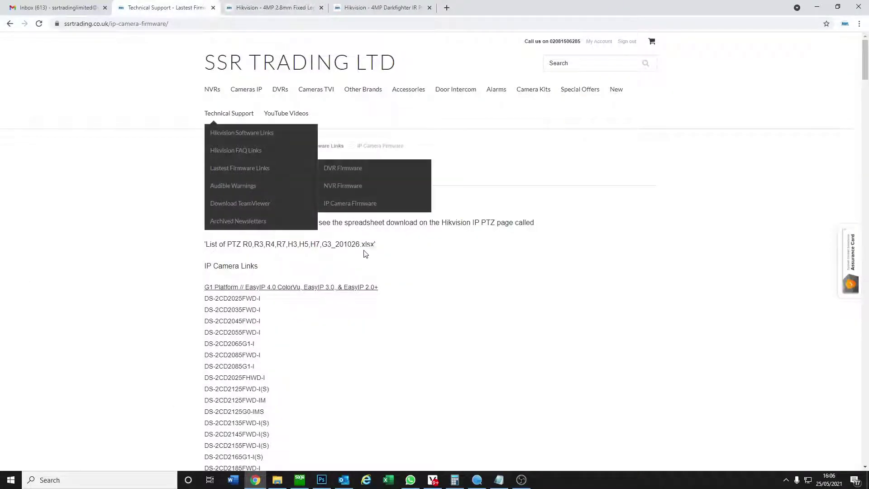
pyautogui.click(350, 245)
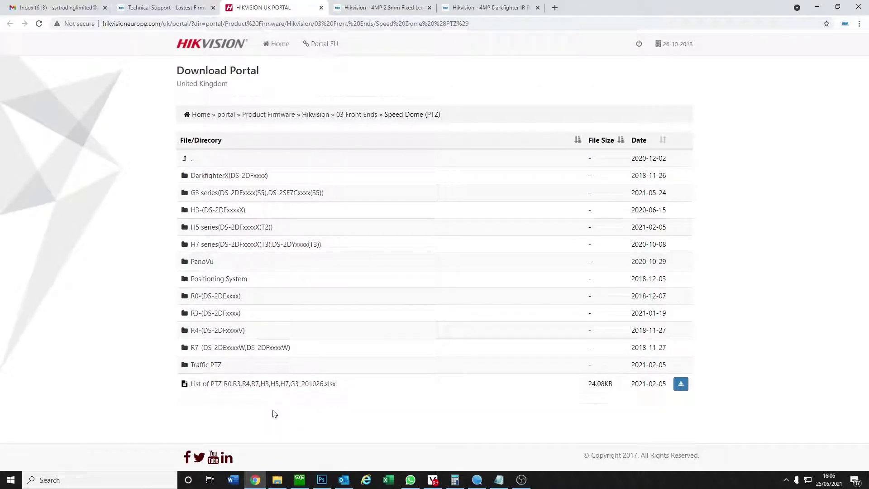
pyautogui.click(321, 7)
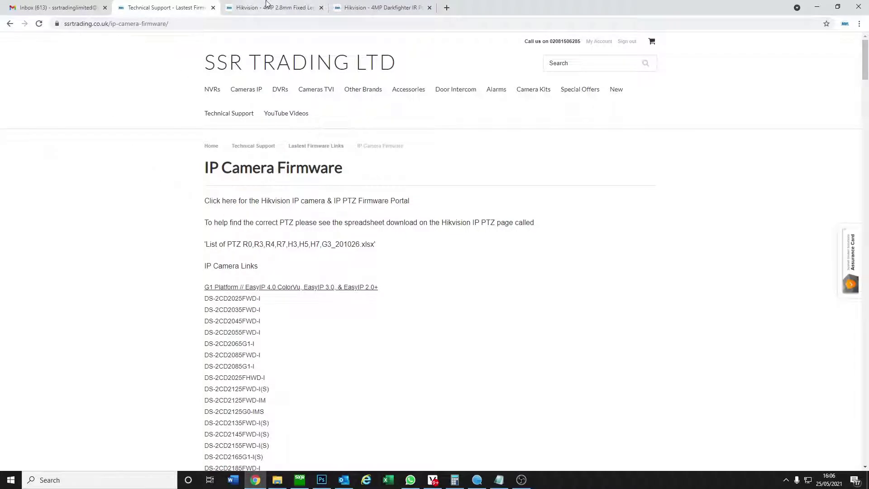
# - Copy the model number DS-2CD2346G2-ISU/SL from the 4MP fixed-lens camera product page
pyautogui.click(267, 8)
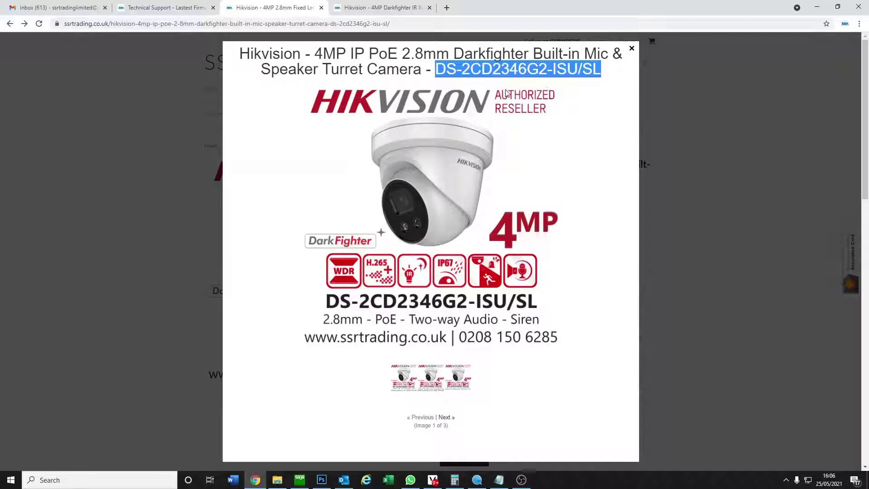
pyautogui.click(528, 66)
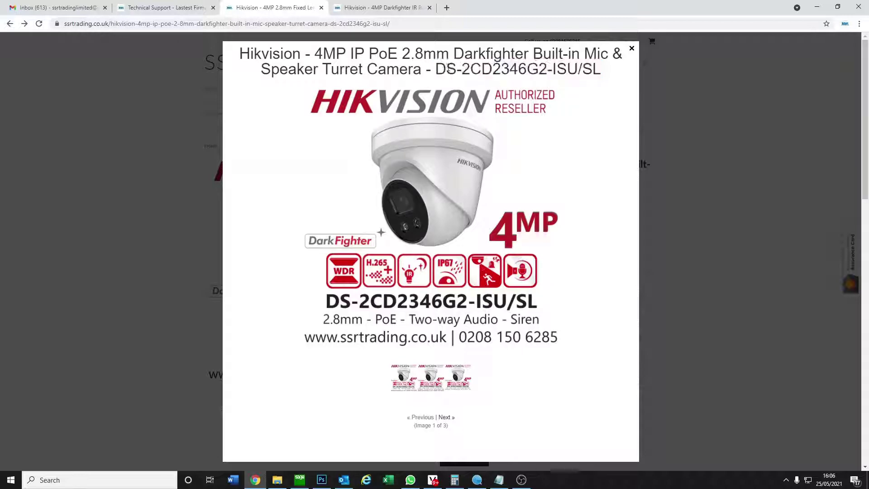
pyautogui.moveTo(436, 68); pyautogui.dragTo(607, 74)
pyautogui.hotkey('ctrl', 'c')
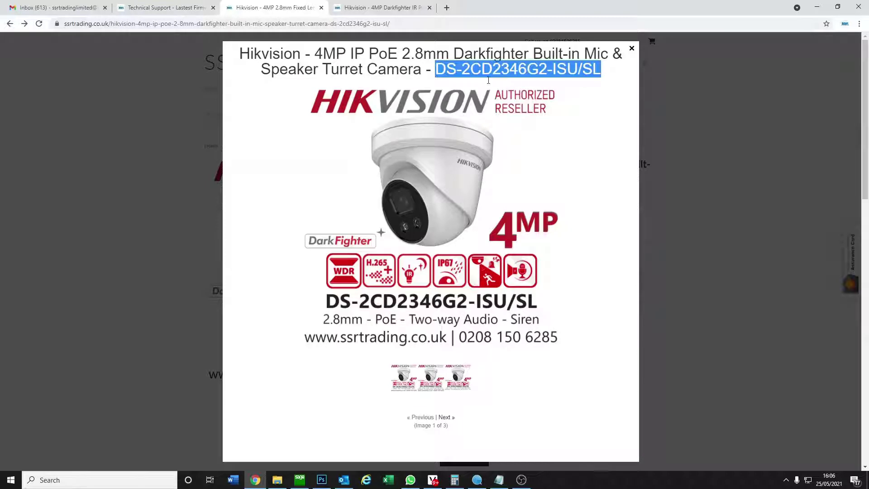
# - Find DS-2CD2346G2-ISU/SL on the IP Camera Firmware page and open its G3 Platform folder
pyautogui.click(204, 9)
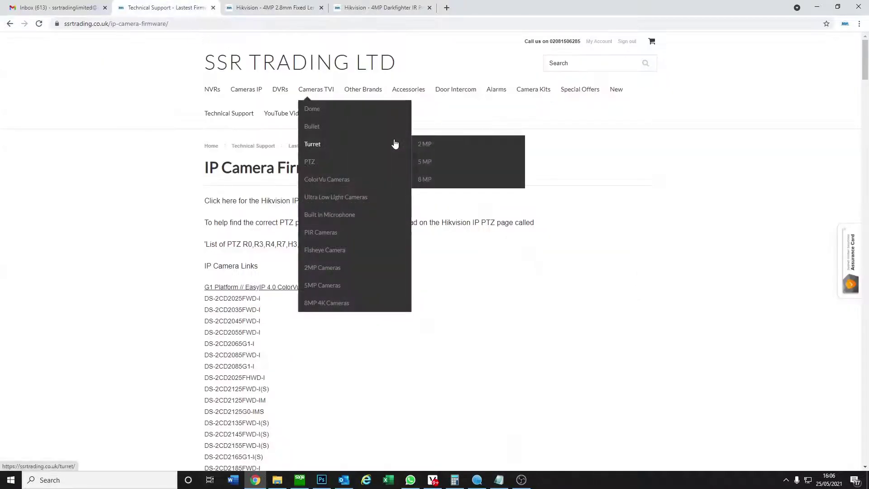
pyautogui.hotkey('ctrl', 'f')
pyautogui.hotkey('ctrl', 'v')
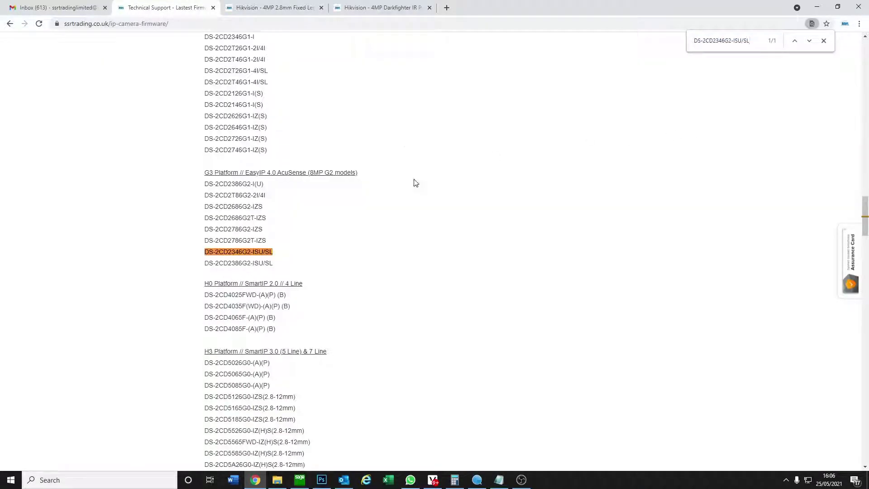
pyautogui.doubleClick(235, 252)
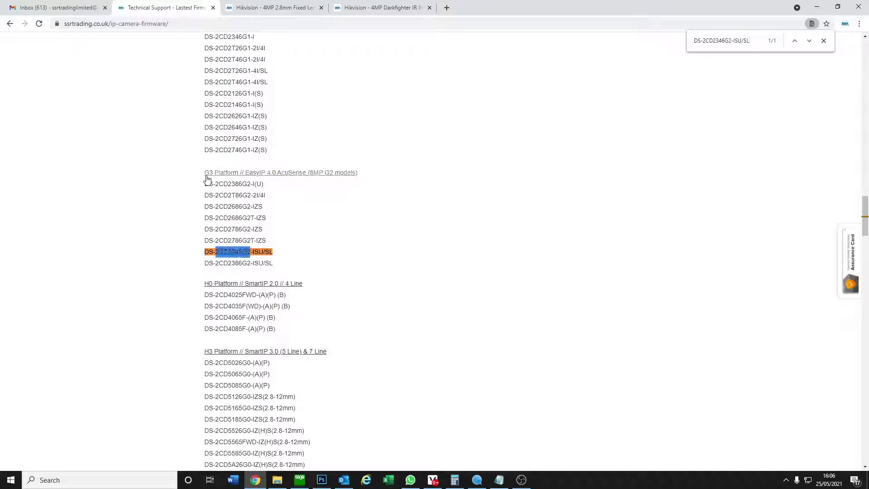
pyautogui.click(234, 177)
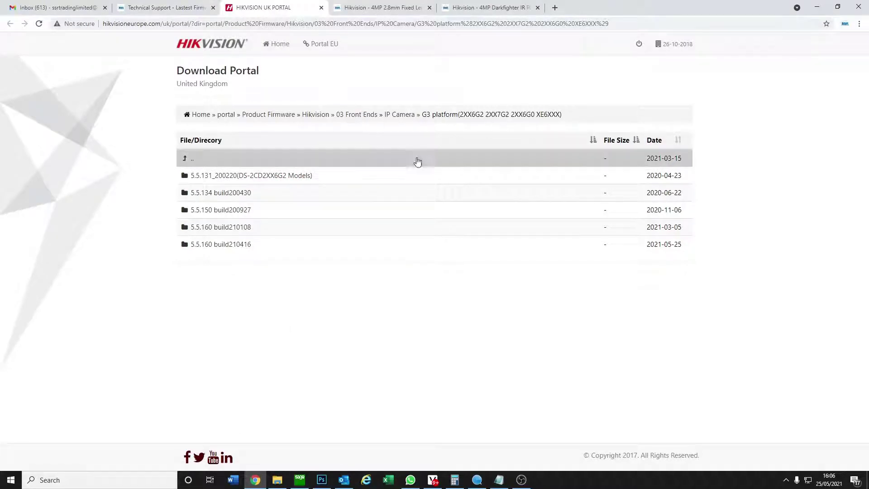
# - Open the 5.5.131_200220 (DS-2CD2XX6G2 Models) folder and download IPC_G3_EN_STD_5.5.131_200220.zip
pyautogui.click(358, 11)
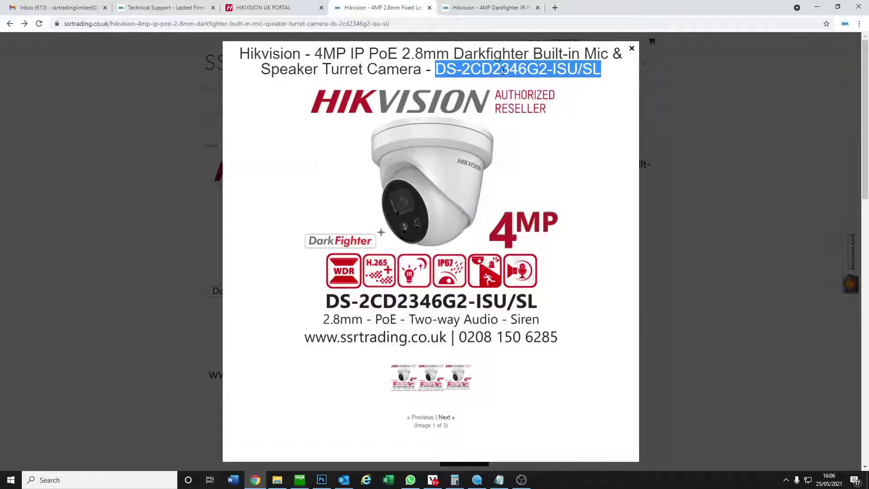
pyautogui.click(278, 8)
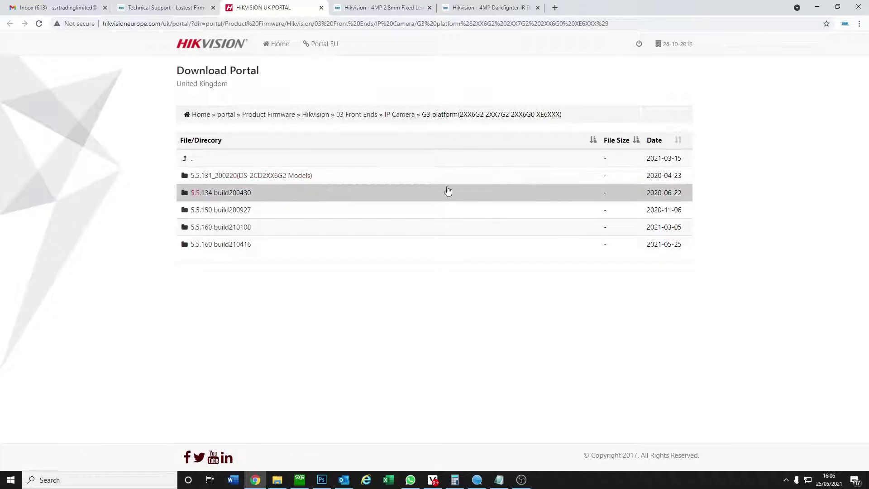
pyautogui.click(259, 175)
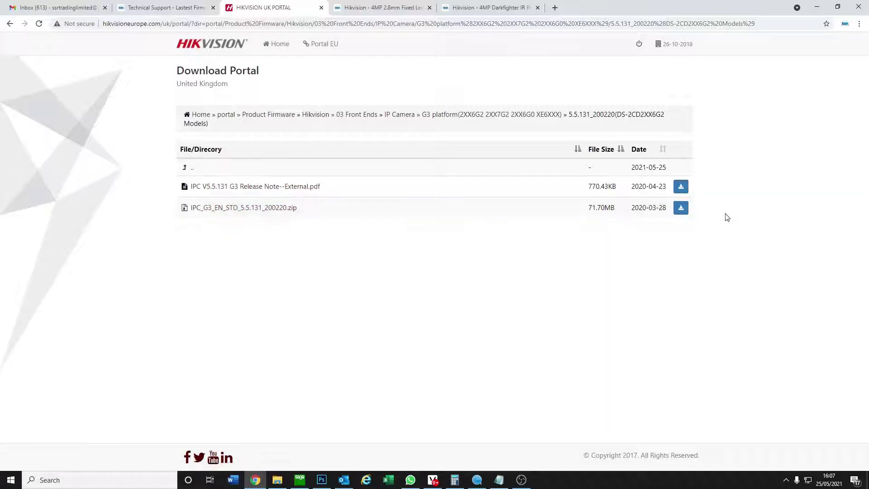
pyautogui.click(682, 213)
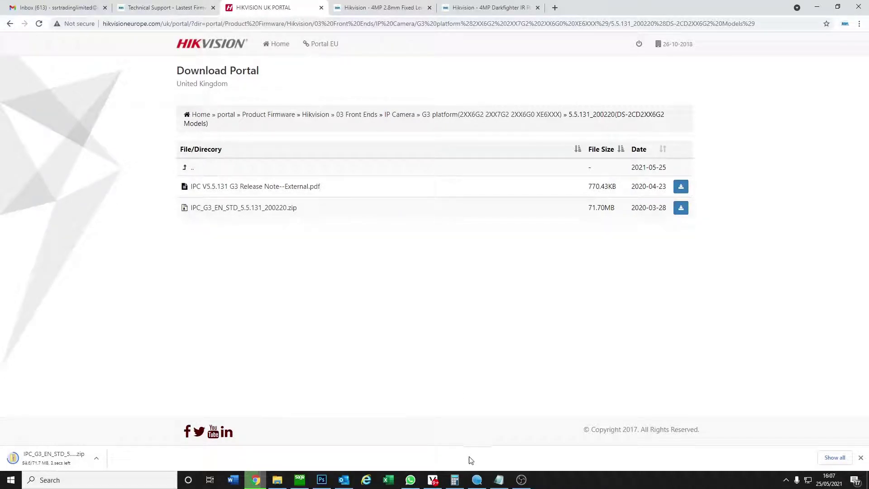
# - Refresh SADP's online device list to find the camera at 10.4.4.106
pyautogui.click(477, 480)
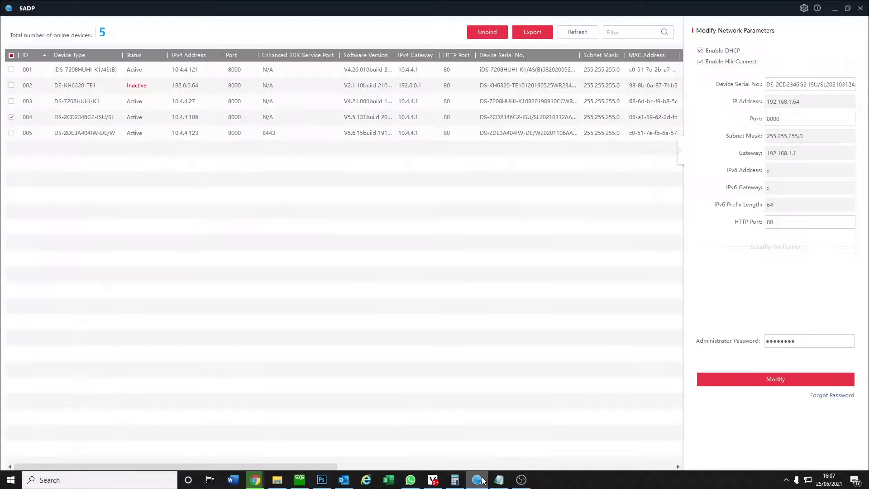
pyautogui.click(574, 34)
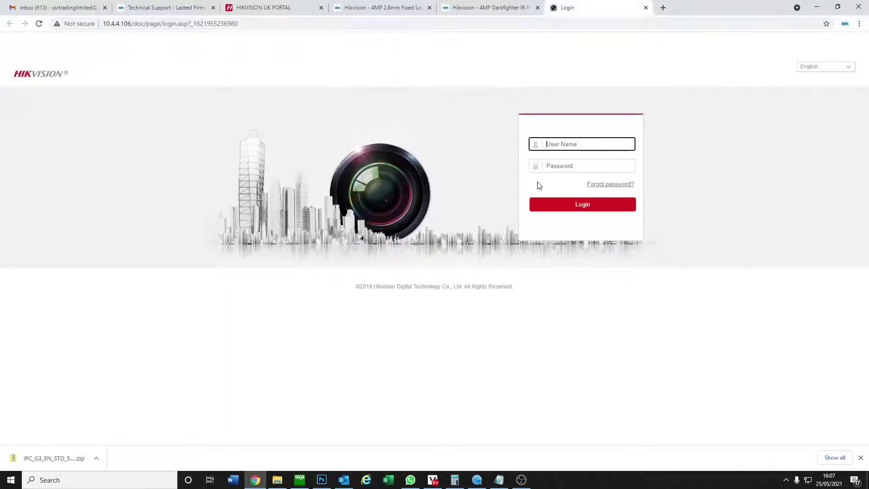
# - Fill in the admin user name and the account password on the camera login form
pyautogui.write('admin')
pyautogui.press('Tab')
pyautogui.write('••')
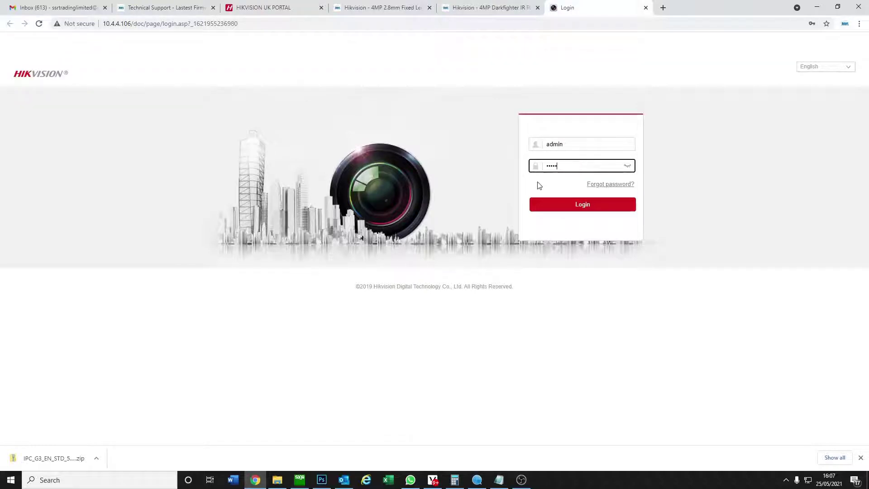
pyautogui.write('••••••')
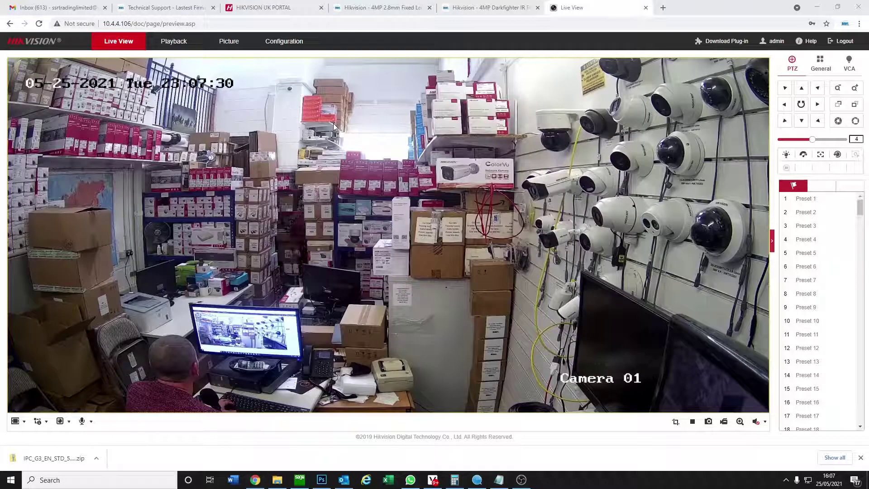
# - Open the downloaded IPC_G3_EN_STD_5.5.131_200220 firmware zip from Chrome's download shelf
pyautogui.click(453, 8)
pyautogui.click(271, 8)
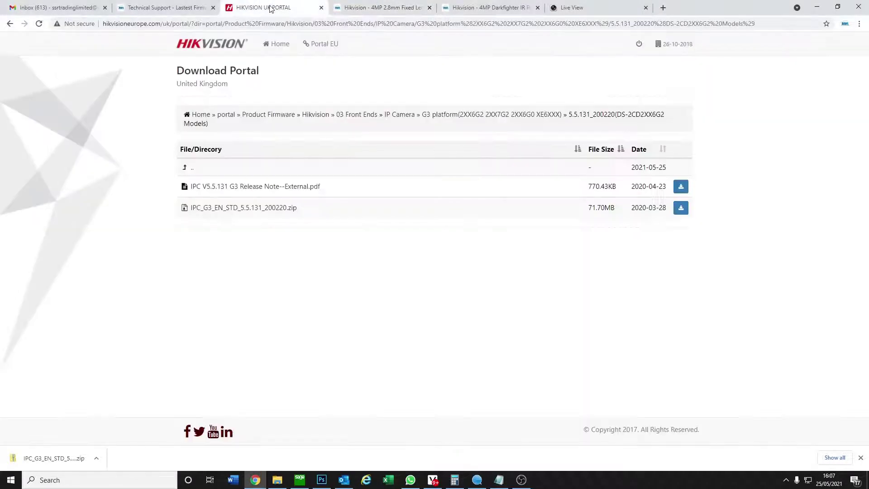
pyautogui.click(188, 3)
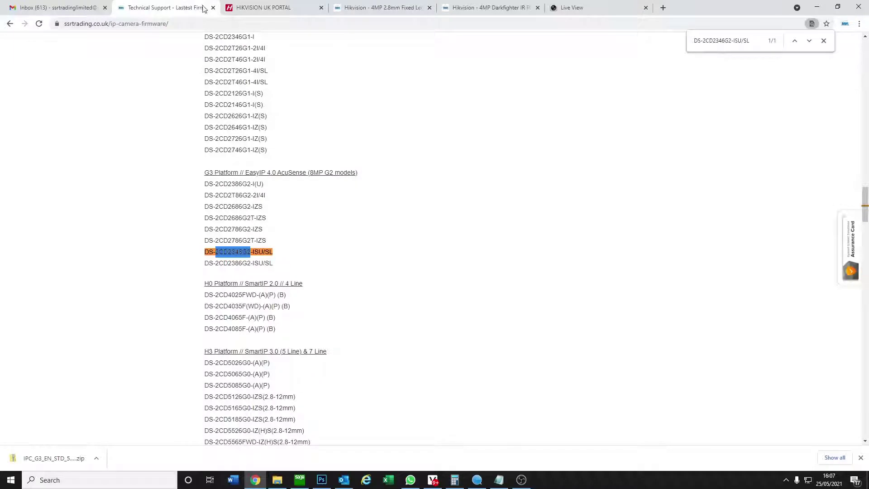
pyautogui.click(231, 6)
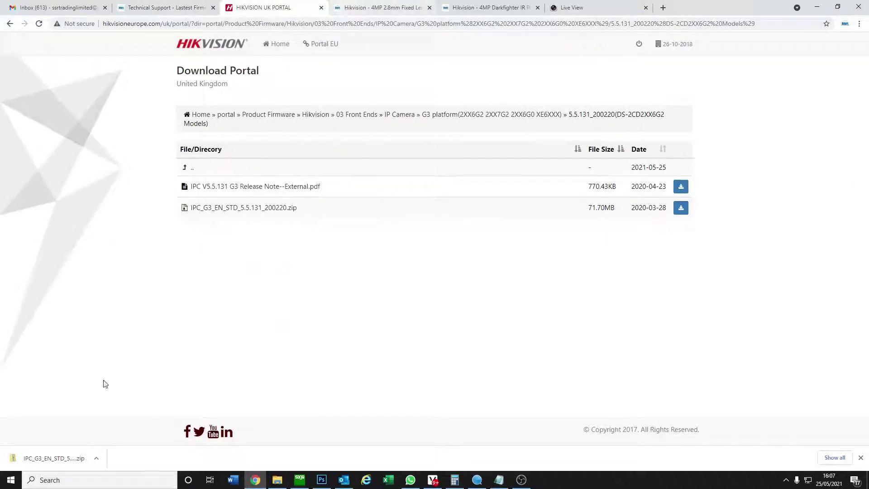
pyautogui.click(96, 462)
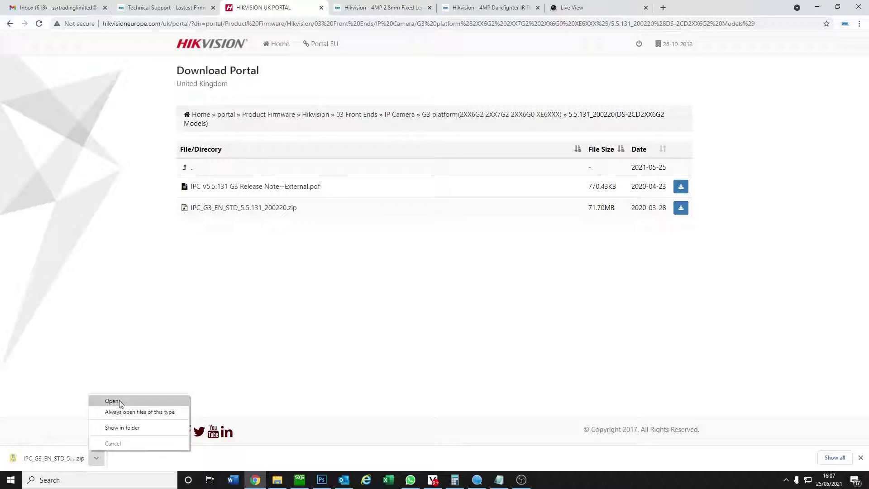
pyautogui.click(119, 400)
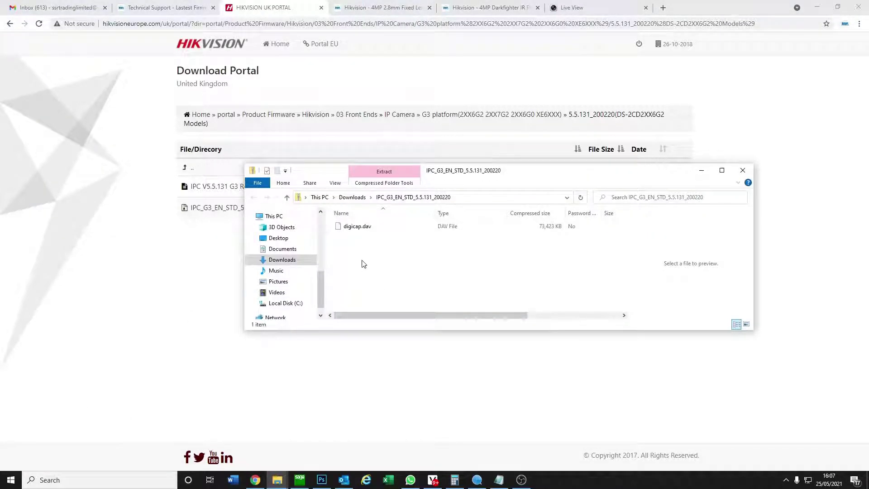
# - Extract the archive into Downloads and open the extracted folder containing digicap.dav
pyautogui.rightClick(357, 226)
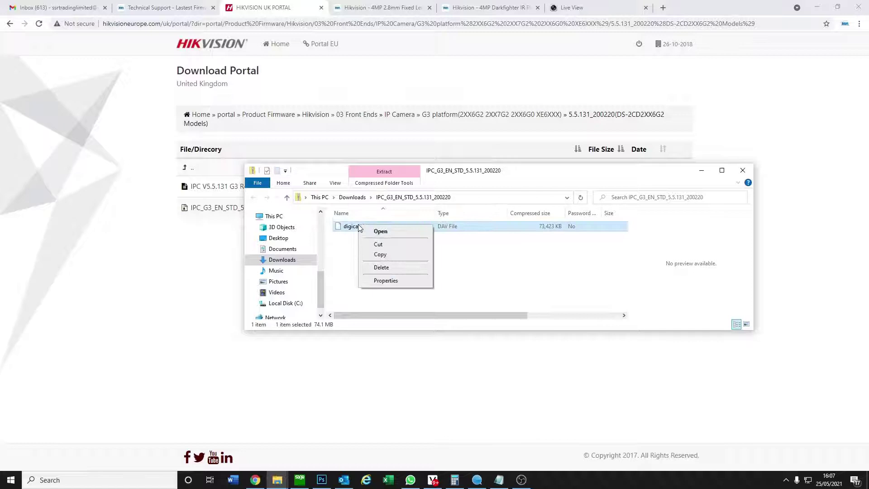
pyautogui.click(352, 200)
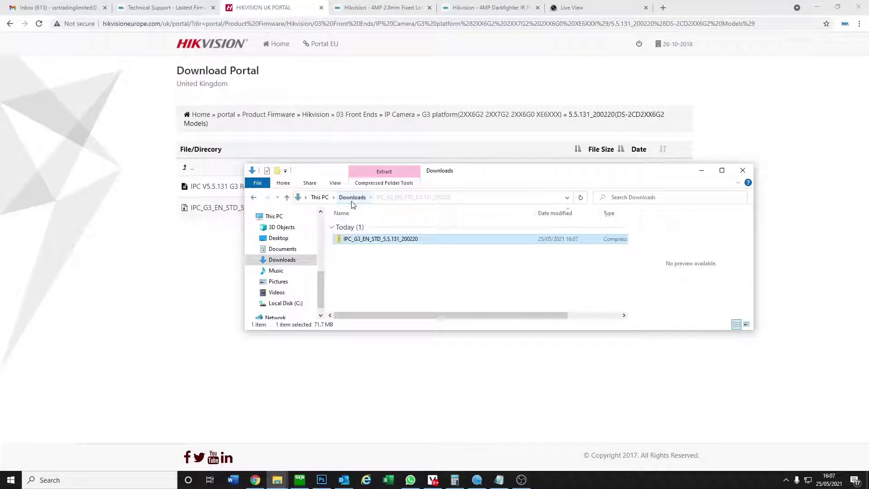
pyautogui.rightClick(373, 245)
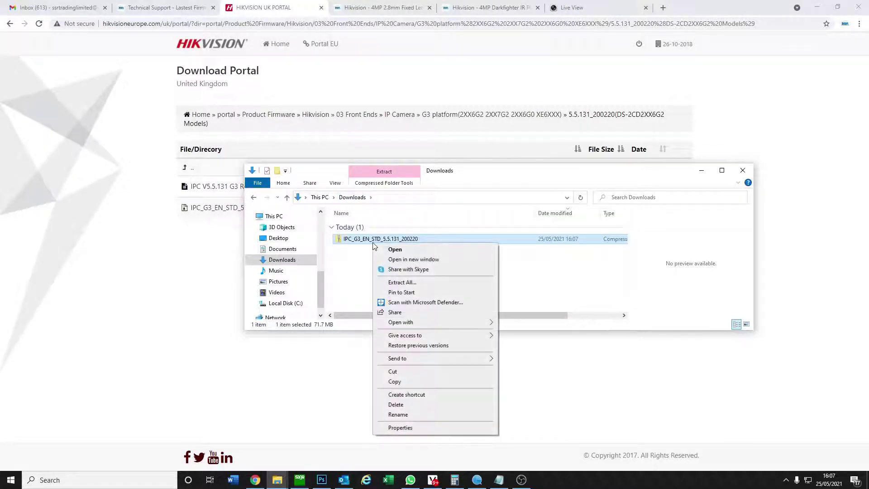
pyautogui.click(412, 284)
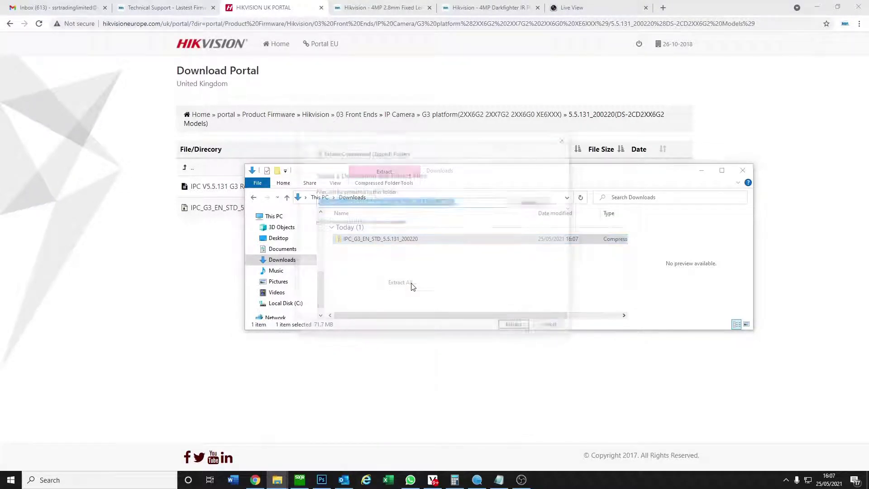
pyautogui.click(515, 326)
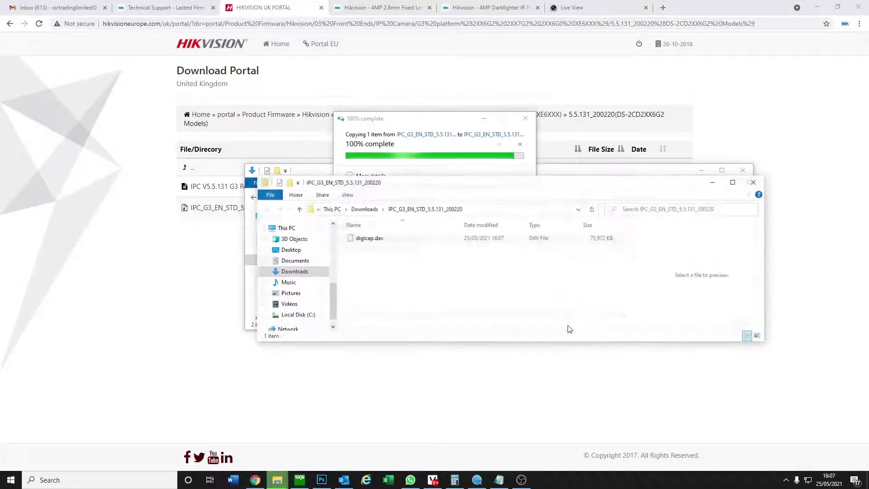
pyautogui.click(754, 182)
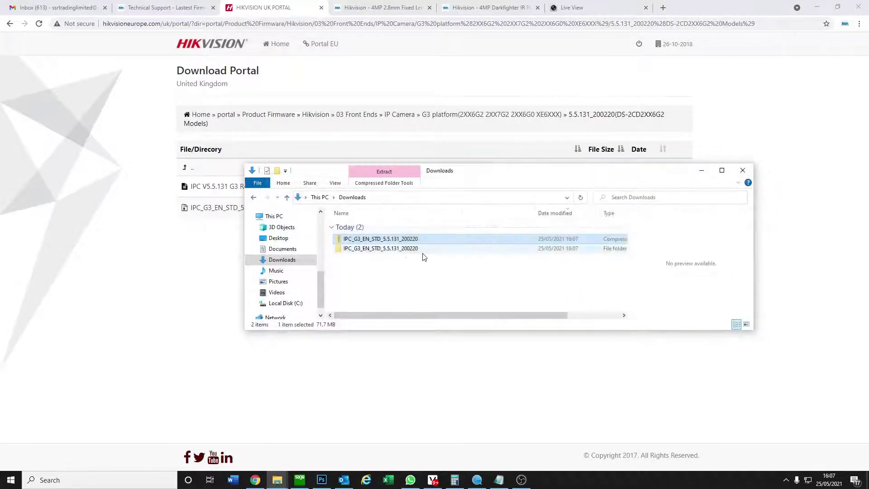
pyautogui.doubleClick(371, 250)
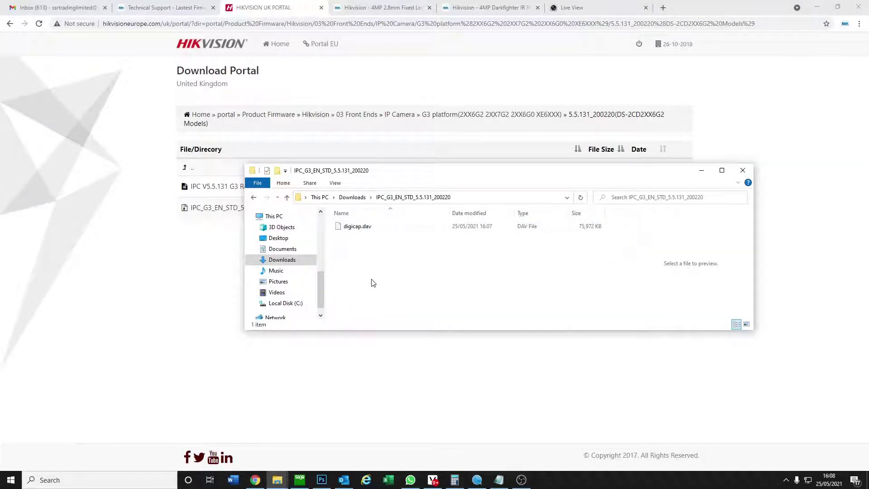
# - Go to Configuration > System > Maintenance in the camera's web interface
pyautogui.click(568, 8)
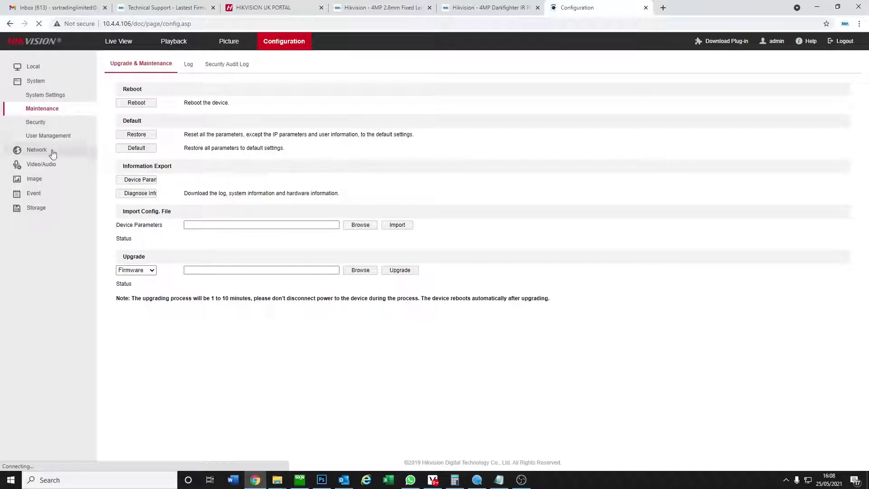
pyautogui.click(49, 96)
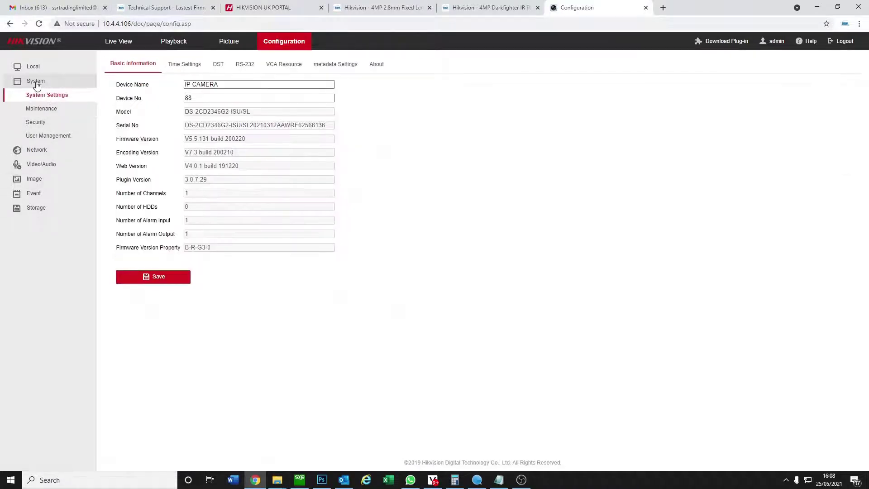
pyautogui.click(36, 81)
pyautogui.click(37, 81)
pyautogui.click(42, 109)
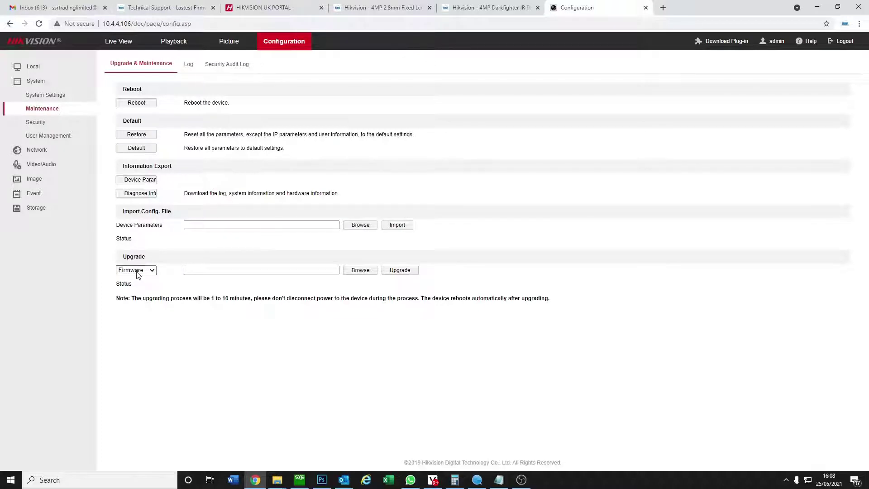
# - Load the extracted digicap.dav as the upgrade file, start the upgrade and accept the reboot
pyautogui.click(360, 270)
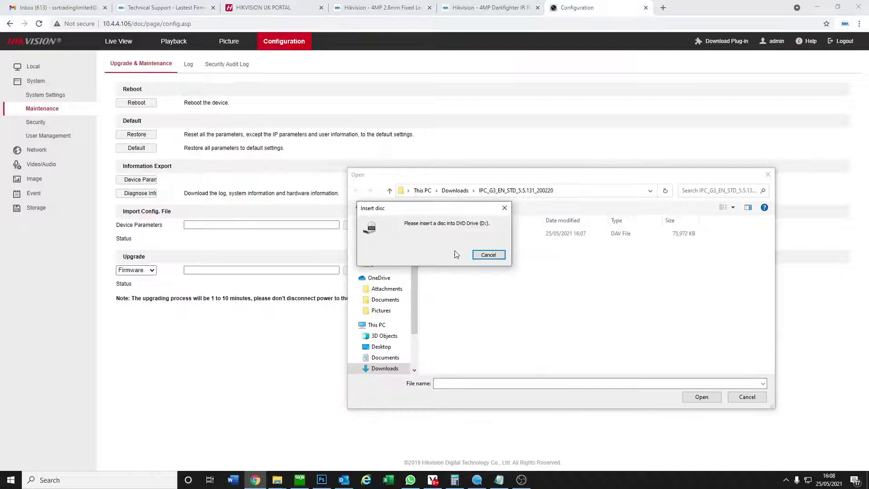
pyautogui.click(488, 254)
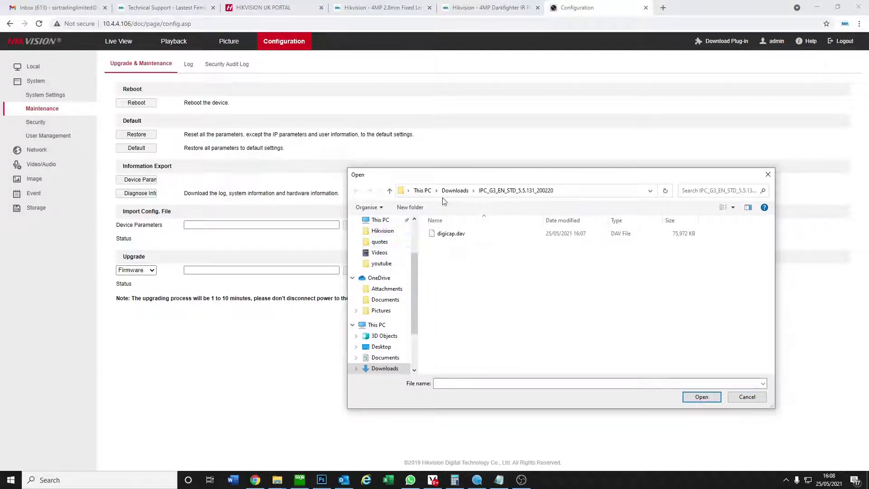
pyautogui.click(455, 191)
pyautogui.doubleClick(471, 259)
pyautogui.click(452, 239)
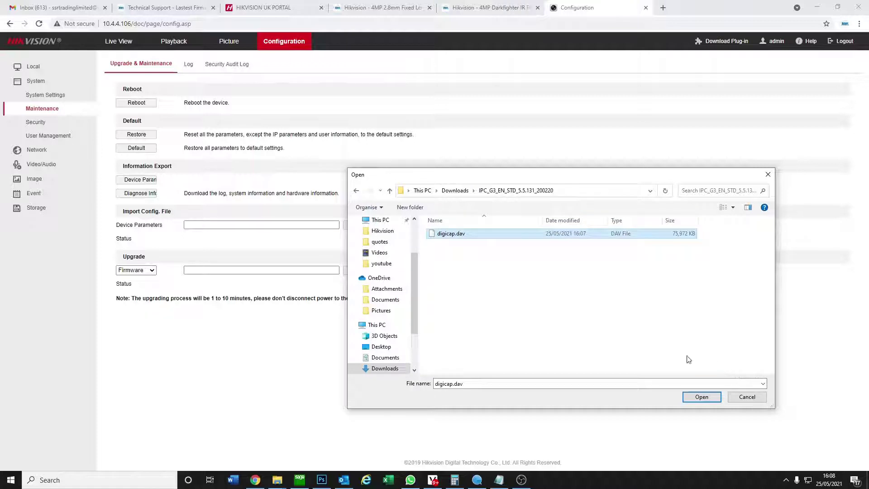
pyautogui.click(702, 397)
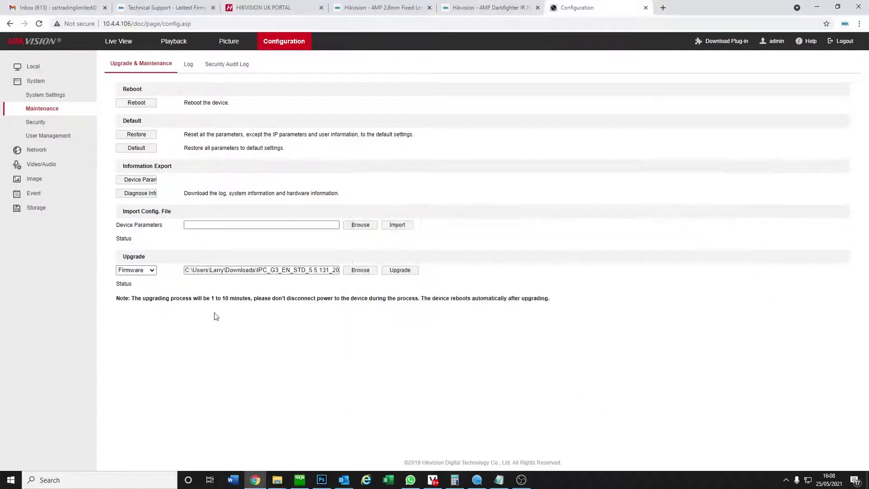
pyautogui.click(399, 269)
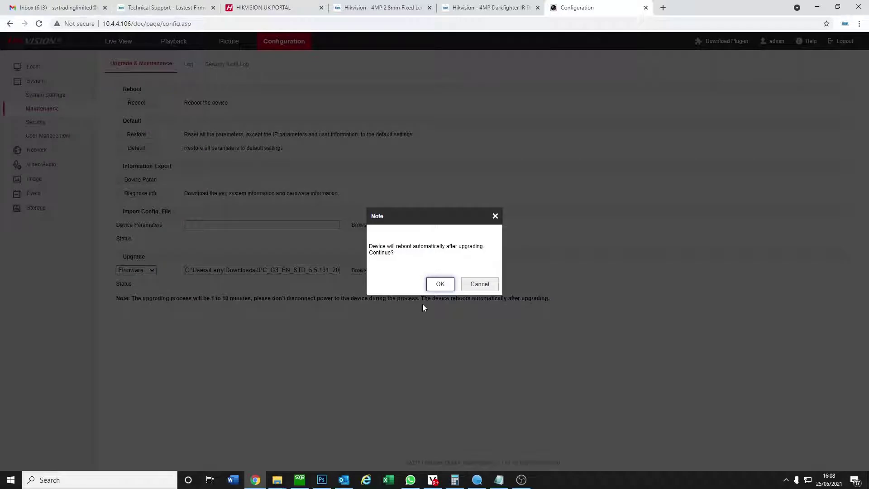
pyautogui.click(439, 284)
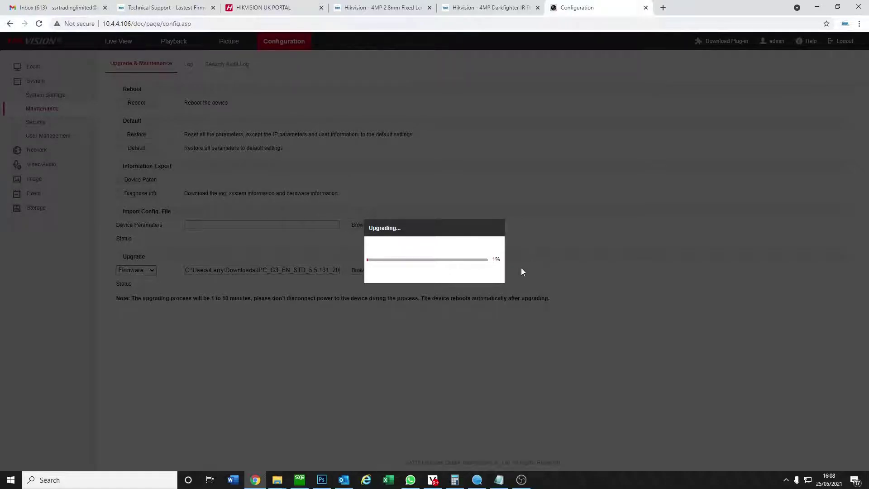
# - Compare the model on the SSR Trading list and go up to the portal's IP Camera platform folders
pyautogui.click(253, 6)
pyautogui.click(196, 4)
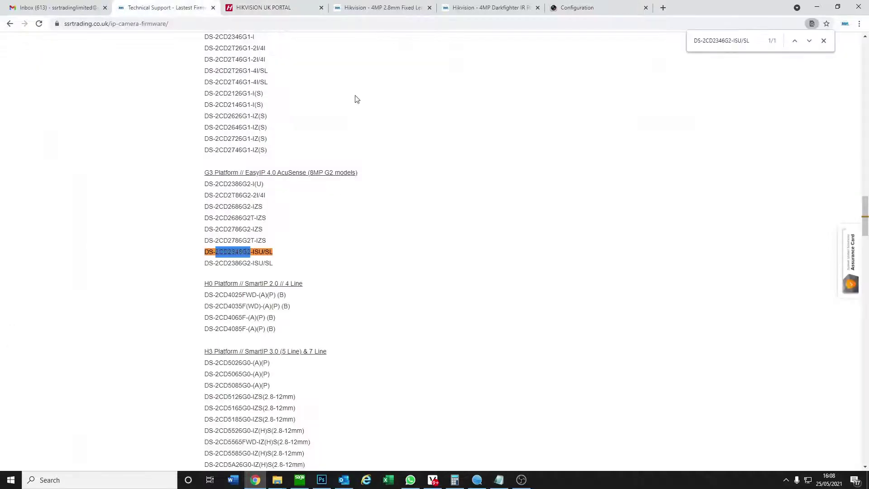
pyautogui.click(263, 7)
pyautogui.click(185, 168)
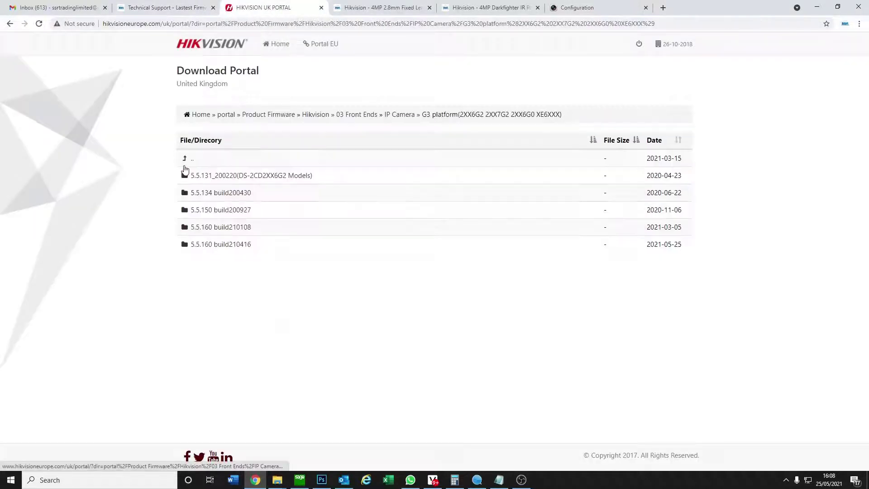
pyautogui.click(163, 7)
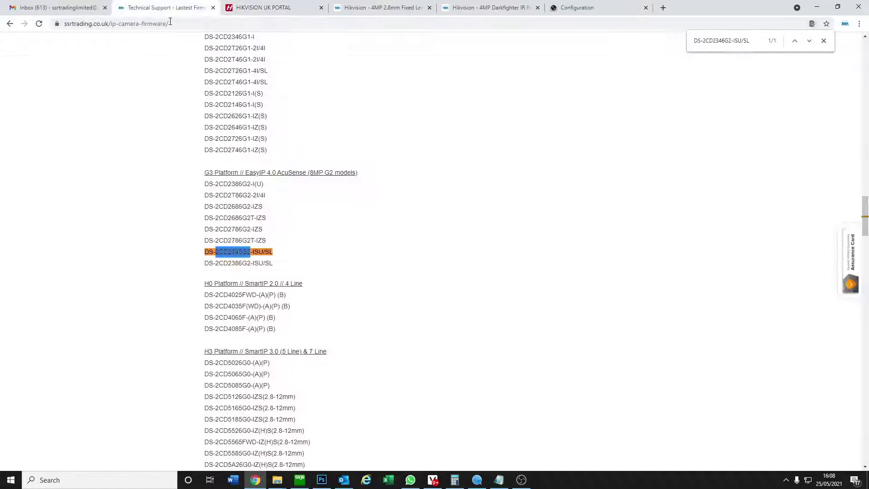
pyautogui.scroll(-9, 498, 395)
pyautogui.scroll(15, 497, 395)
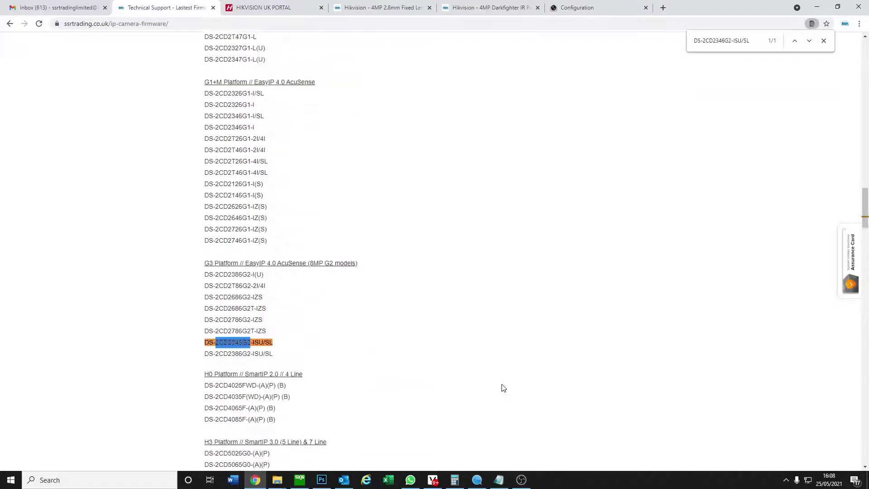
pyautogui.scroll(10, 501, 387)
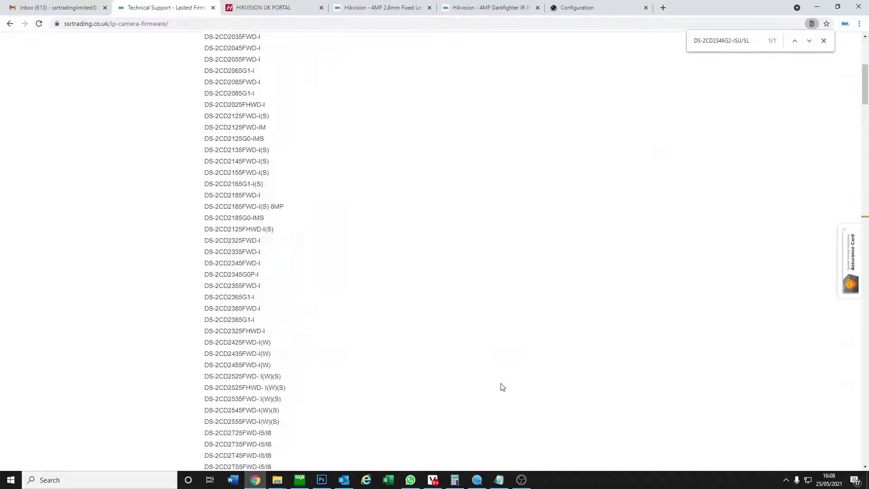
pyautogui.scroll(-5, 510, 387)
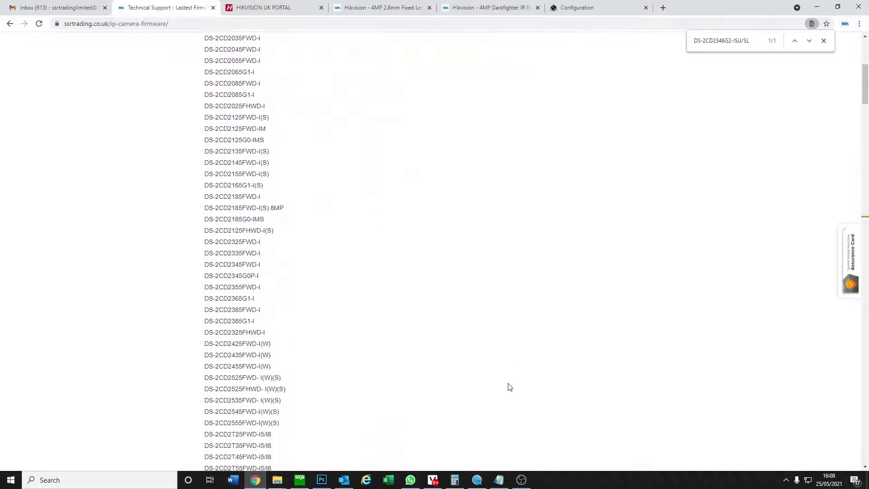
pyautogui.click(261, 7)
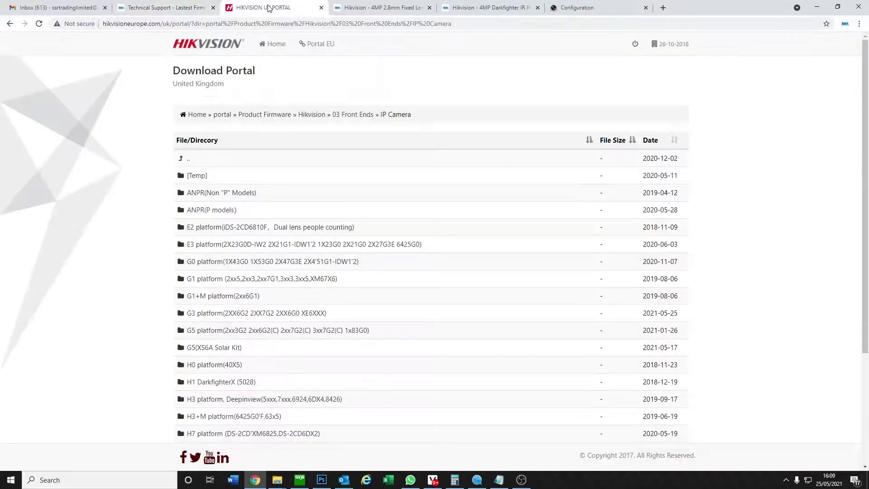
# - Copy the PTZ model number DS-2DE3A404IW-DE from the Darkfighter PTZ product page
pyautogui.click(471, 4)
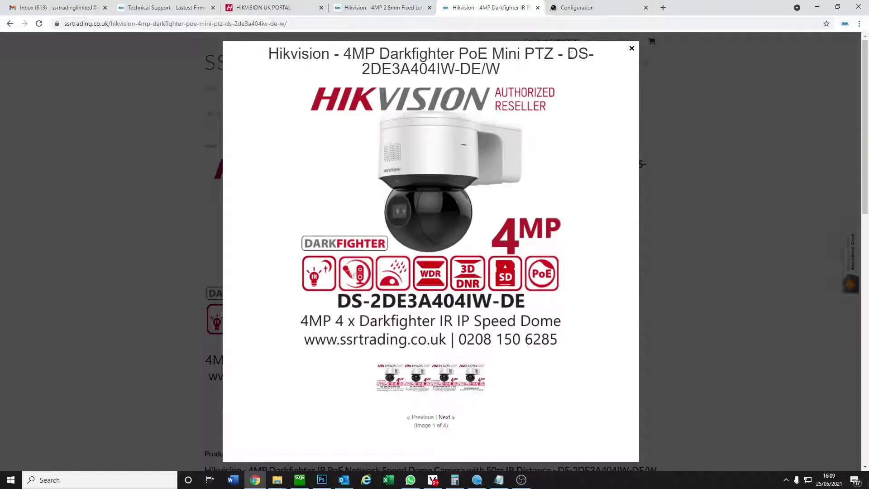
pyautogui.moveTo(568, 53); pyautogui.dragTo(481, 69)
pyautogui.hotkey('ctrl', 'c')
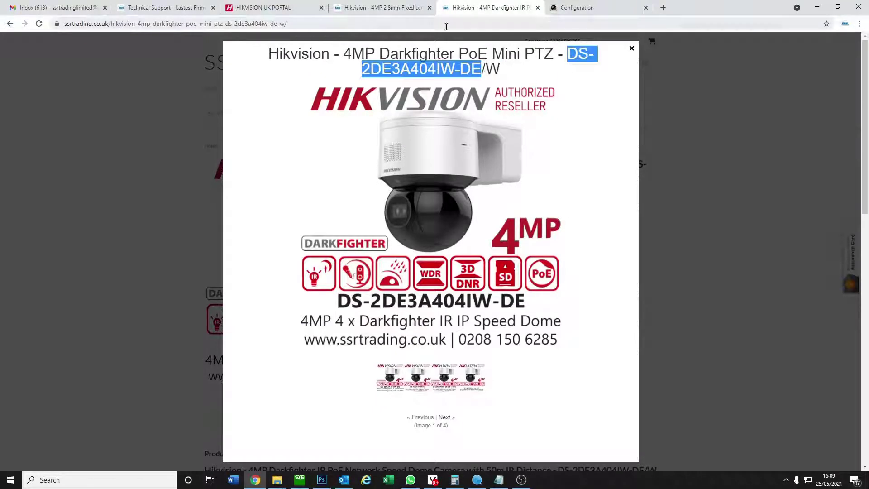
pyautogui.click(618, 6)
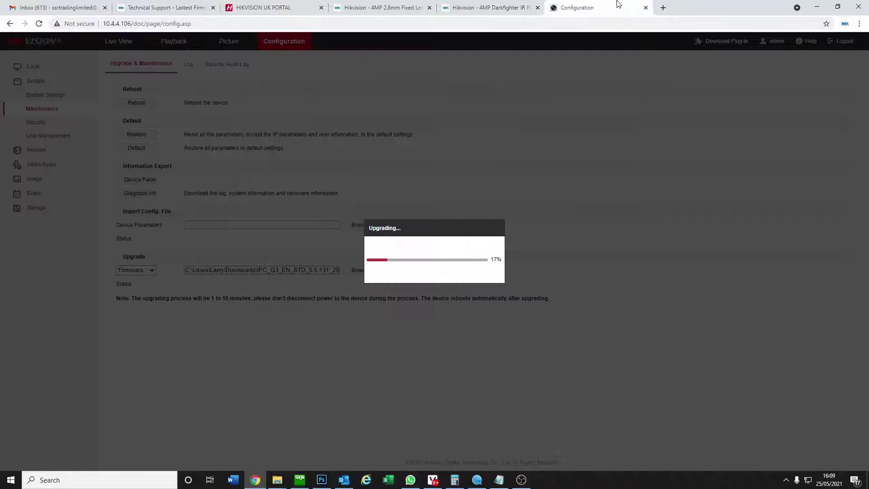
pyautogui.click(497, 5)
pyautogui.click(385, 7)
pyautogui.click(296, 5)
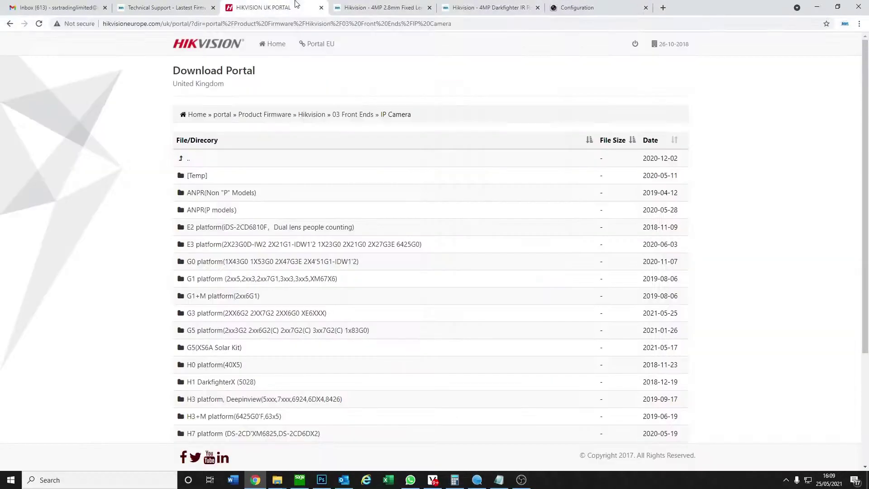
pyautogui.click(197, 6)
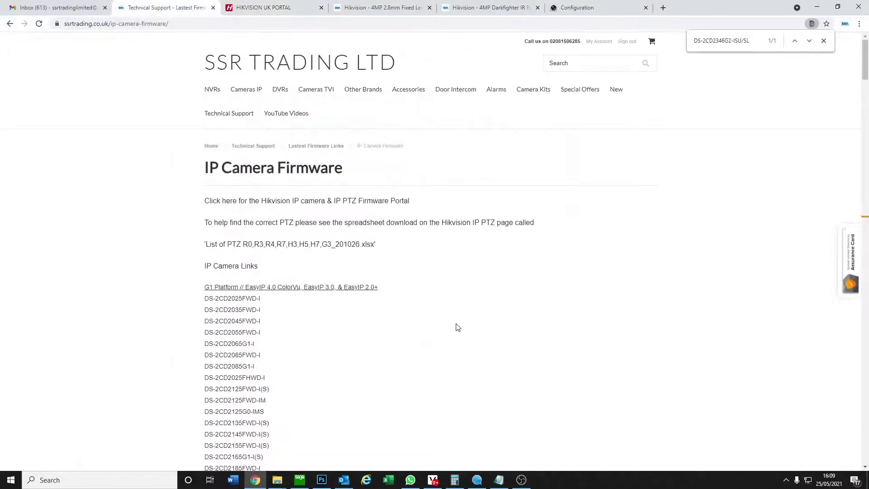
# - Download and open the List of PTZ R0,R3,R4,R7,H3,H5,H7,G3_201026.xlsx from the PTZ folder
pyautogui.click(316, 246)
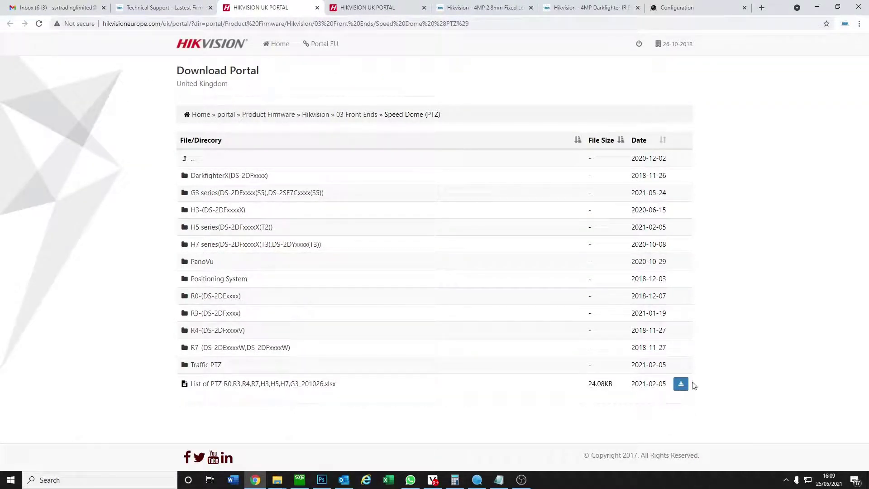
pyautogui.click(680, 385)
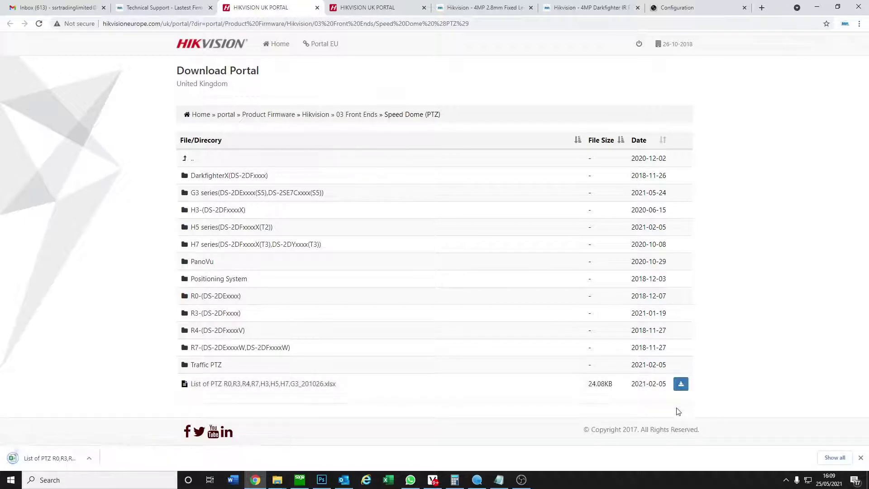
pyautogui.click(53, 458)
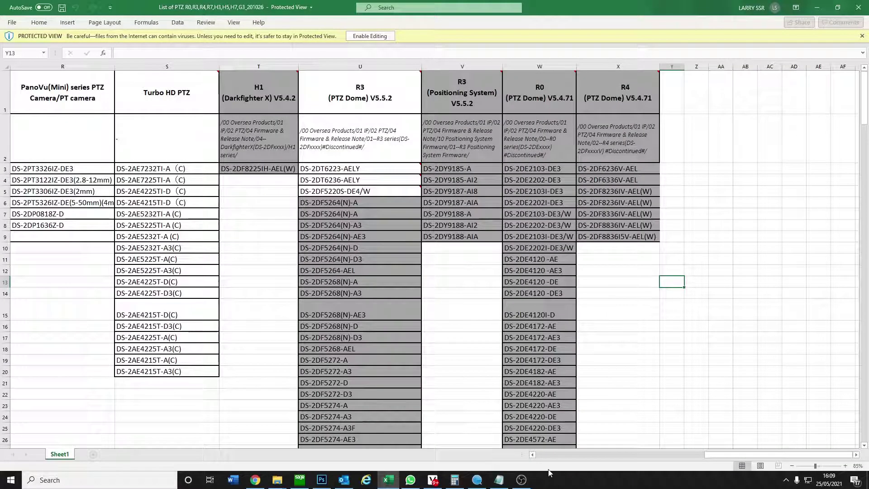
# - Search the sheet for DS-2DE3A404IW-DE and step through its matches
pyautogui.moveTo(747, 455); pyautogui.dragTo(810, 452)
pyautogui.hotkey('ctrl', 'f')
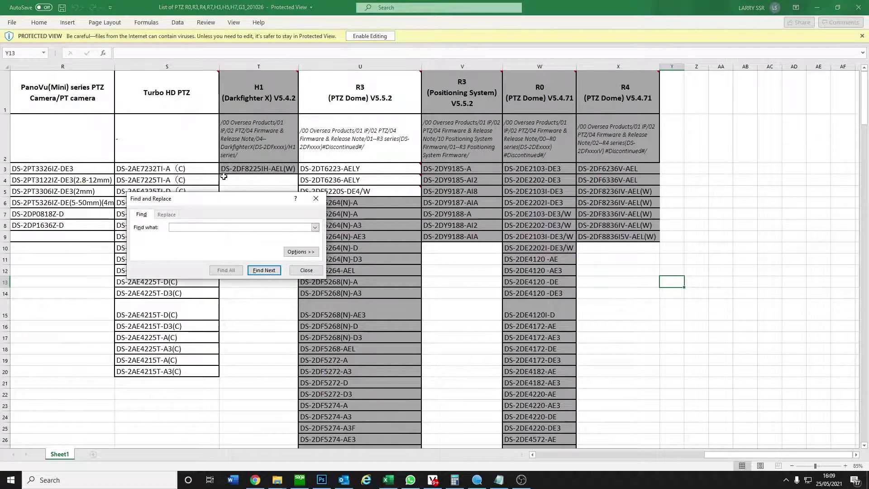
pyautogui.hotkey('ctrl', 'v')
pyautogui.click(259, 273)
pyautogui.click(259, 273)
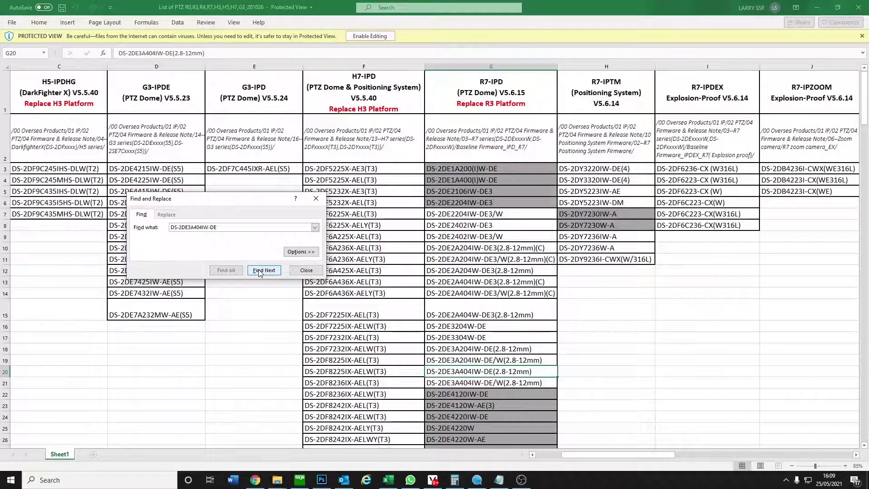
pyautogui.click(260, 273)
pyautogui.scroll(2, 527, 330)
pyautogui.scroll(-5, 499, 325)
pyautogui.click(267, 270)
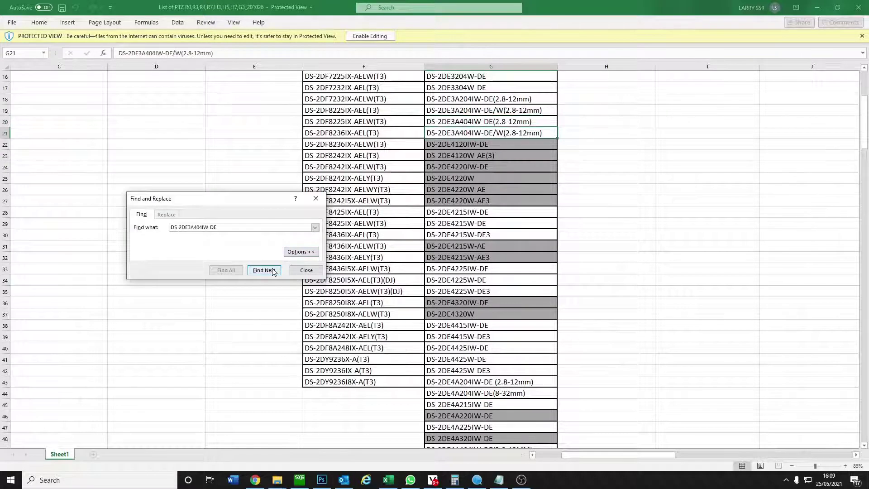
pyautogui.click(273, 272)
pyautogui.scroll(3, 525, 210)
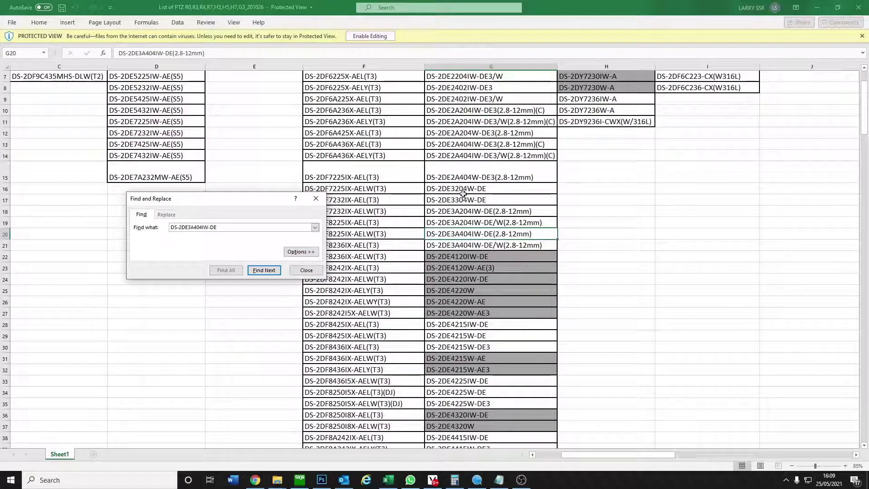
# - Select the DS-2DE3A404IW-DE(2.8-12mm) cell and check its column header, R7-IPD (PTZ Dome) V5.6.15
pyautogui.click(472, 237)
pyautogui.moveTo(472, 238); pyautogui.dragTo(502, 243)
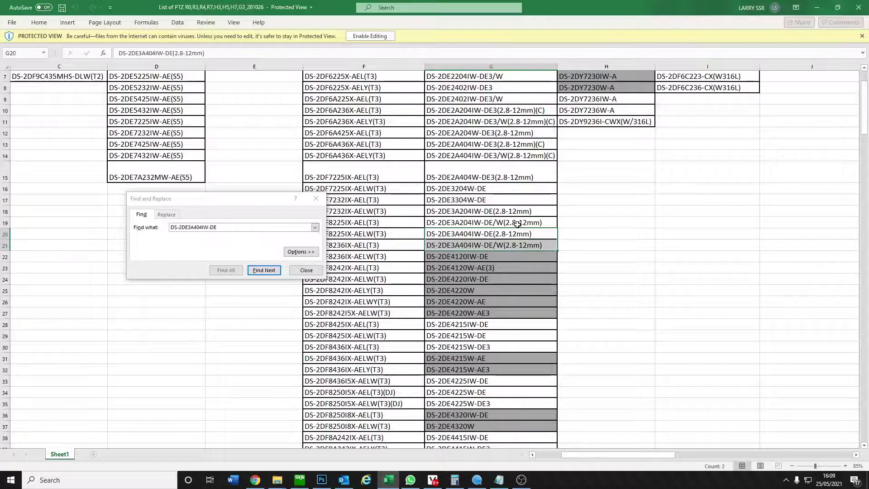
pyautogui.scroll(2, 516, 226)
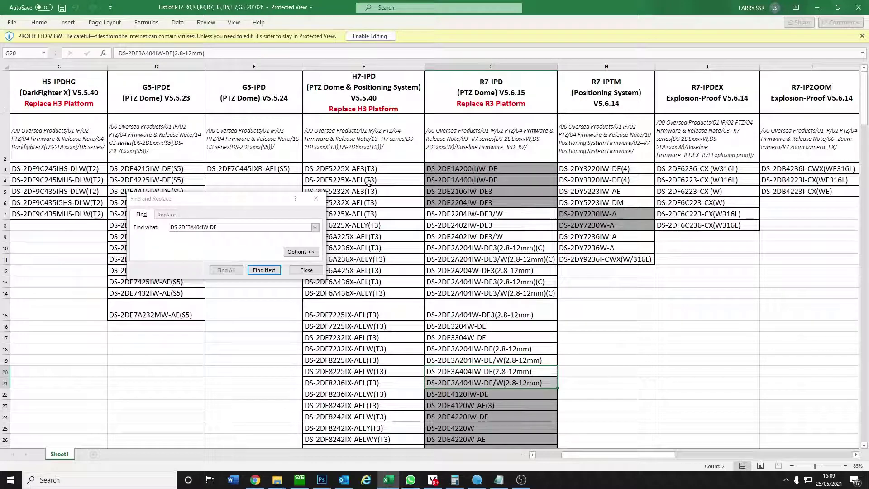
pyautogui.click(316, 198)
pyautogui.click(488, 83)
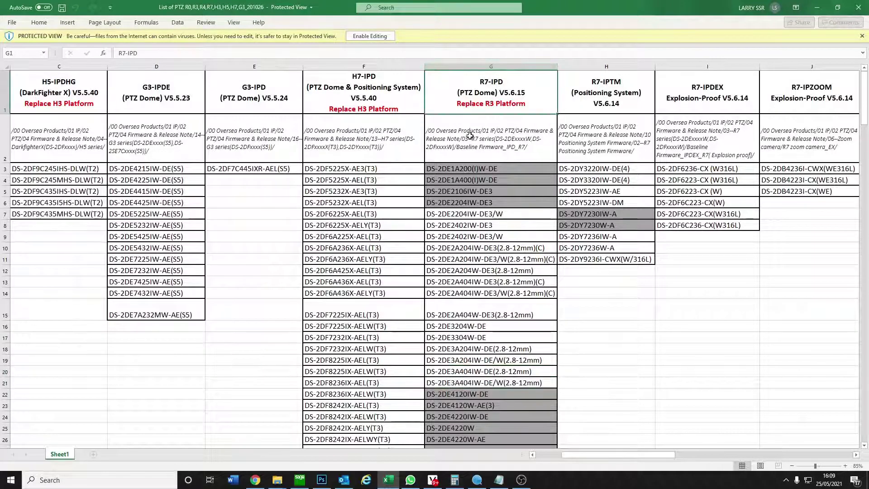
# - Browse R7-(DS-2DExxxxW,DS-2DFxxxxW) > Baseline Firmware_IPD_R7 > V5.6.15 and download IPD_R7_EN_STD_5.6.15_191211.zip
pyautogui.click(255, 479)
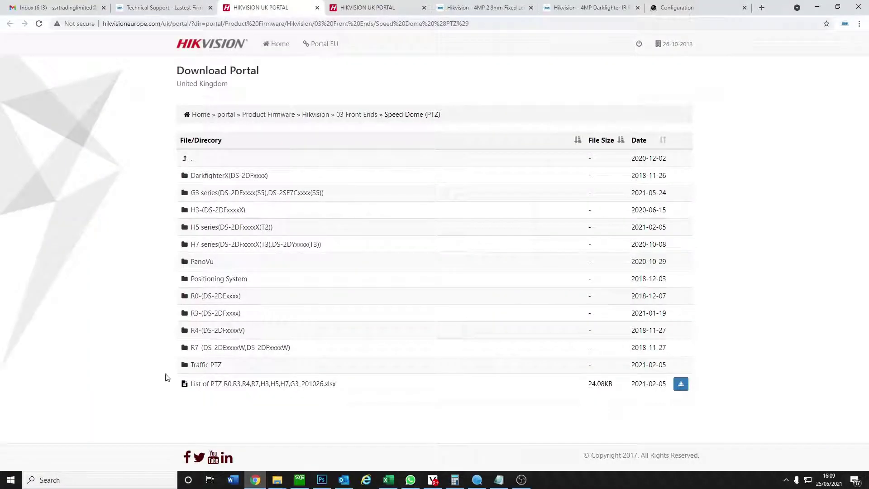
pyautogui.click(194, 347)
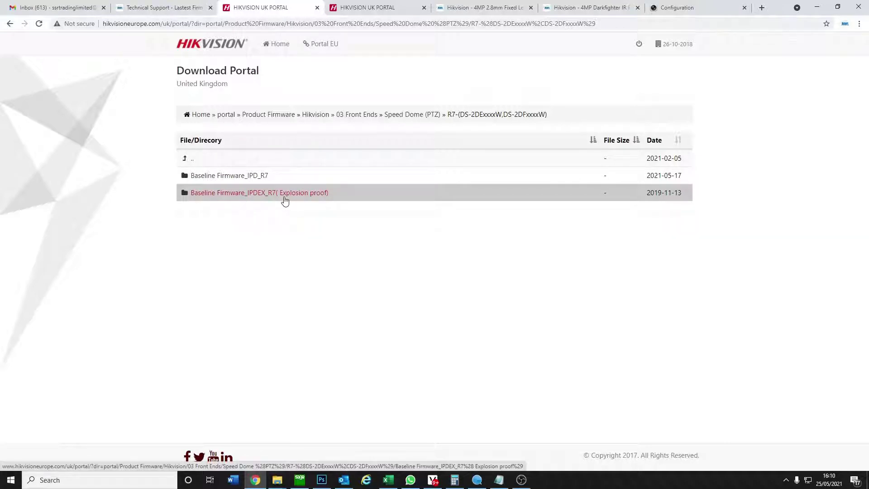
pyautogui.click(236, 177)
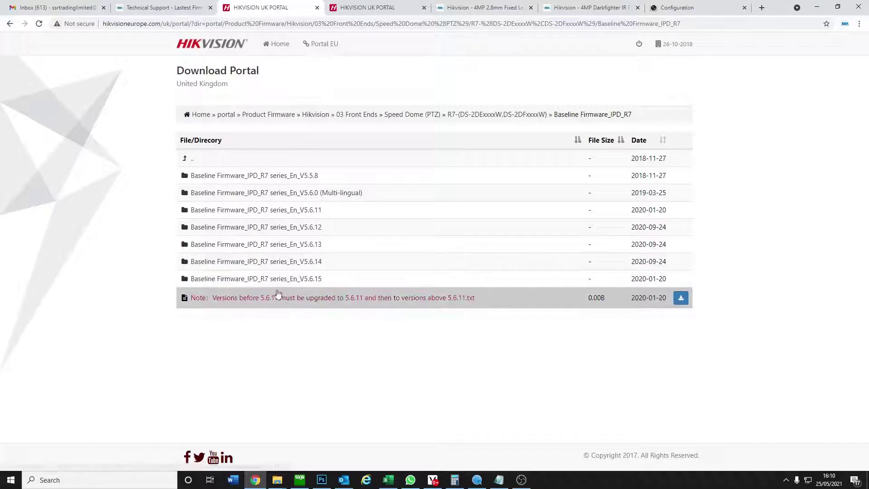
pyautogui.click(305, 282)
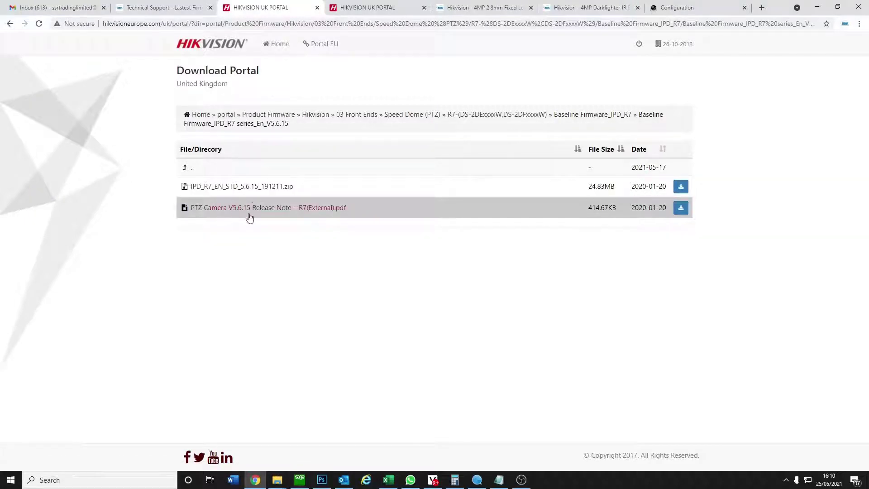
pyautogui.click(680, 188)
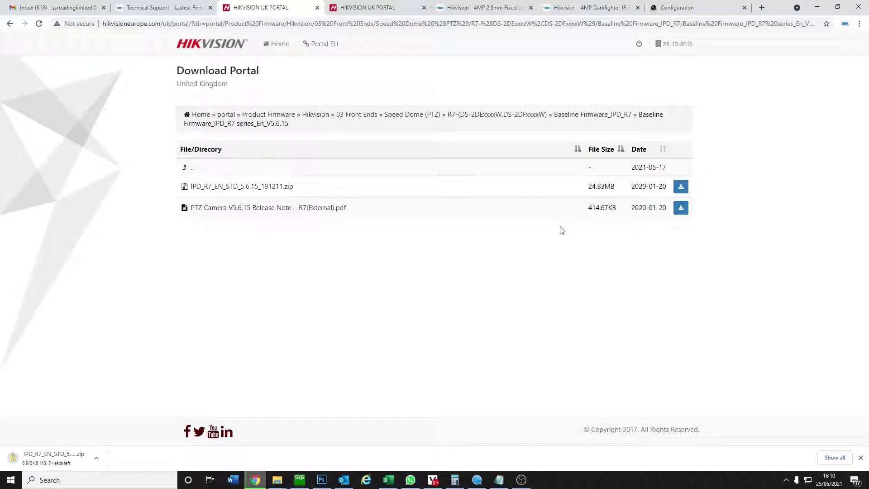
# - Check the IP camera's upgrade progress, then select only the PTZ camera at 10.4.4.123 in SADP
pyautogui.click(679, 5)
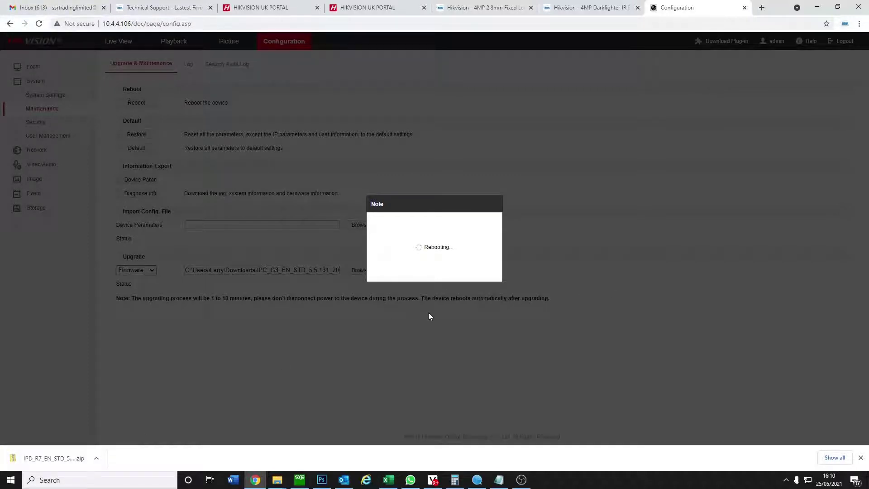
pyautogui.click(479, 481)
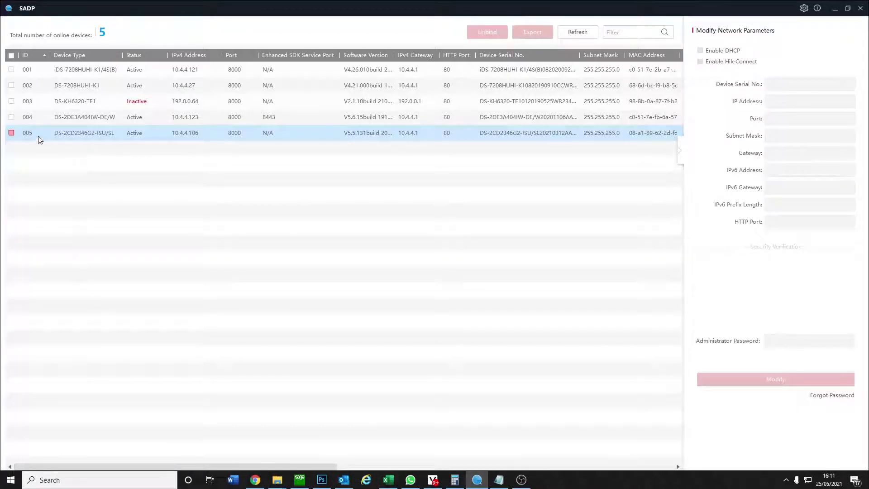
pyautogui.click(14, 118)
pyautogui.click(16, 123)
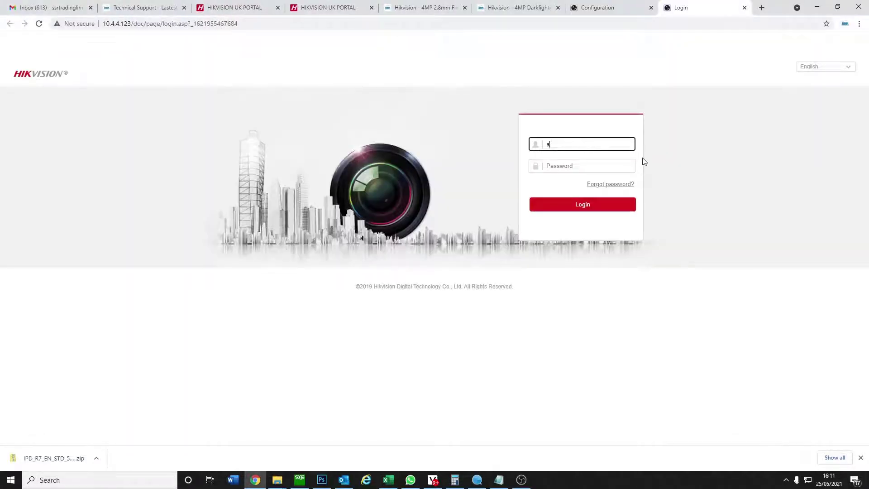
# - Log in to the PTZ camera as admin and expand Configuration > System settings
pyautogui.write('dmin')
pyautogui.press('Tab')
pyautogui.write('**')
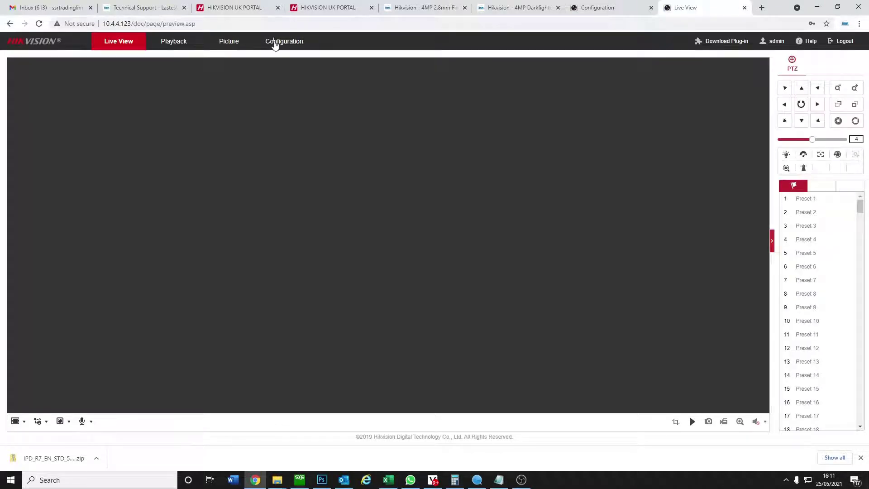
pyautogui.click(273, 42)
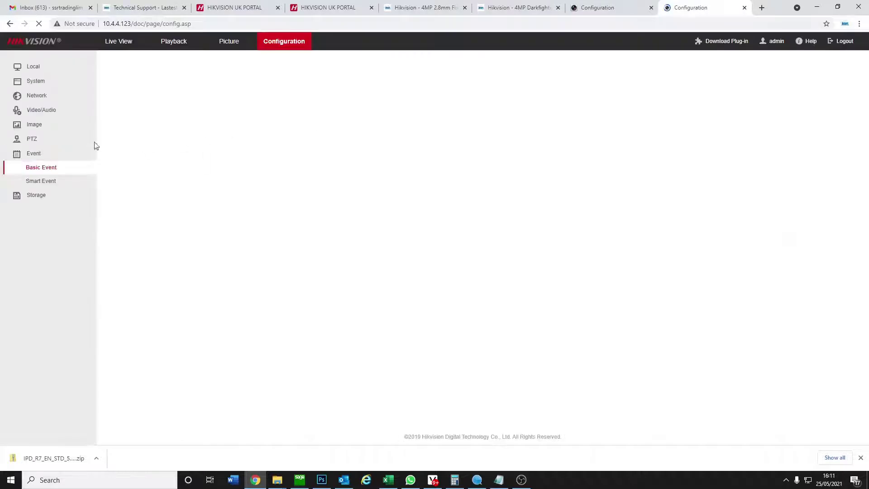
pyautogui.click(47, 84)
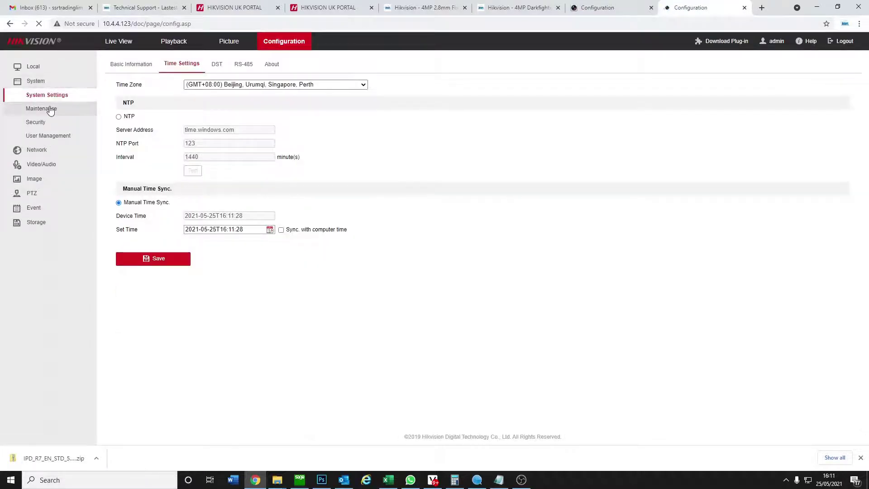
# - Open the PTZ camera's Maintenance page and extract the IPD_R7_EN_STD_5.6.15_191211 zip in Downloads
pyautogui.click(50, 109)
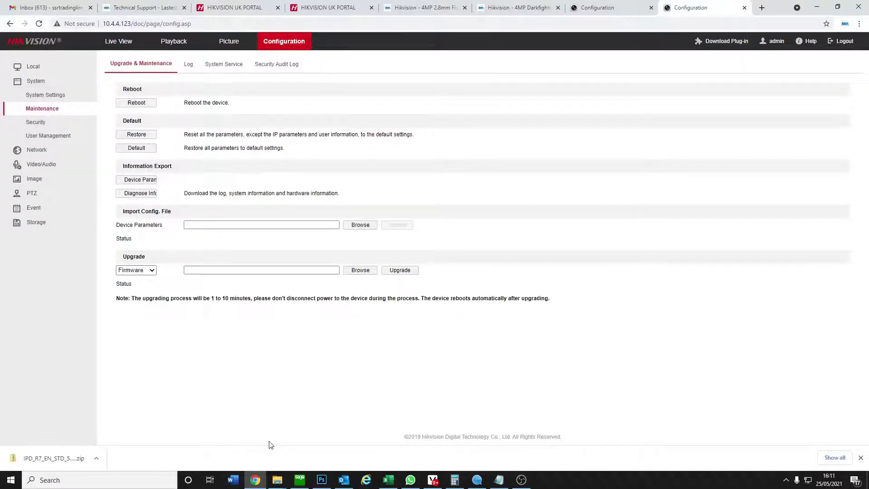
pyautogui.moveTo(277, 480)
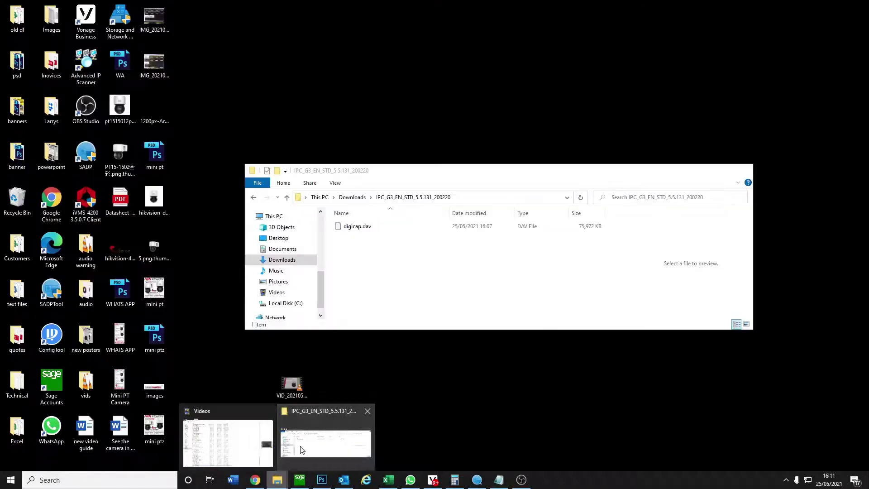
pyautogui.click(302, 450)
pyautogui.click(364, 202)
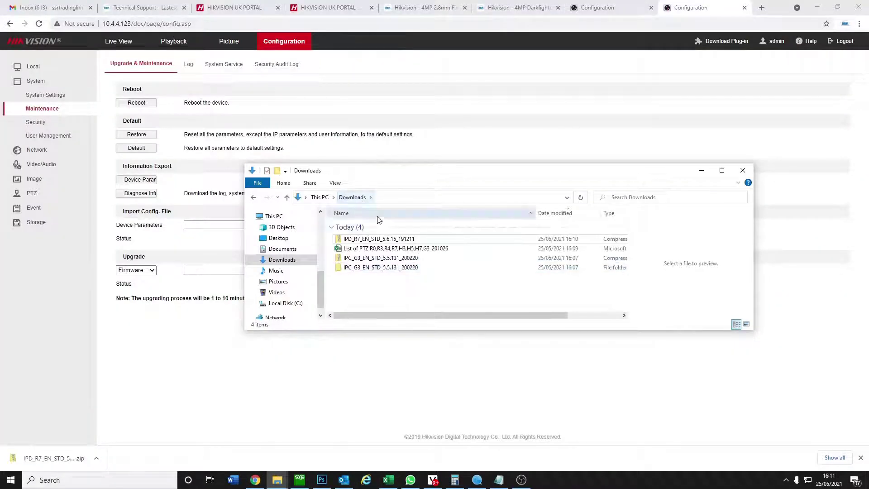
pyautogui.click(392, 240)
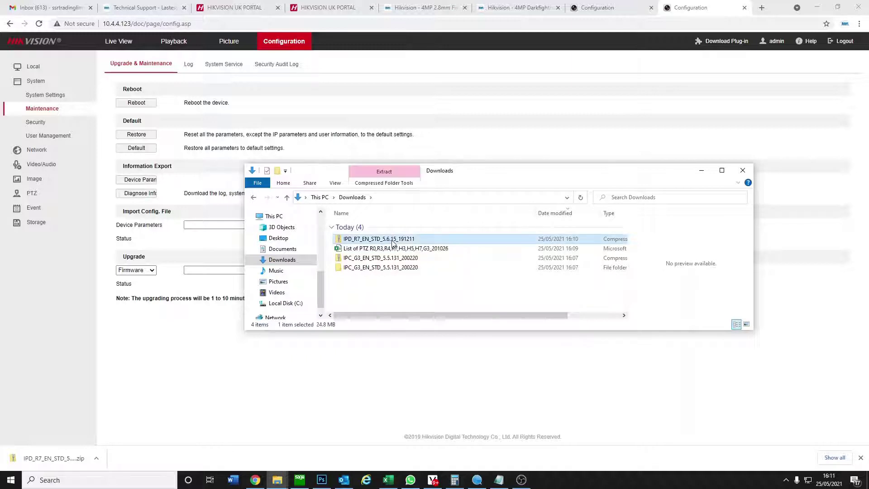
pyautogui.rightClick(392, 243)
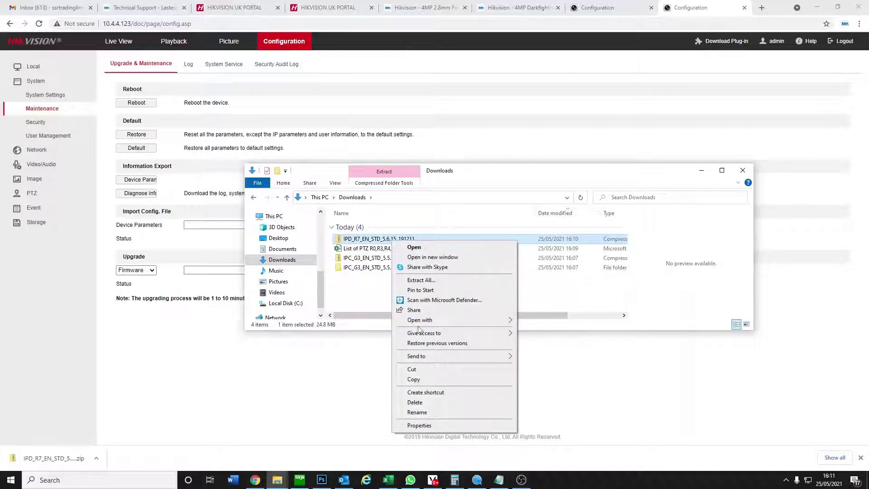
pyautogui.click(428, 280)
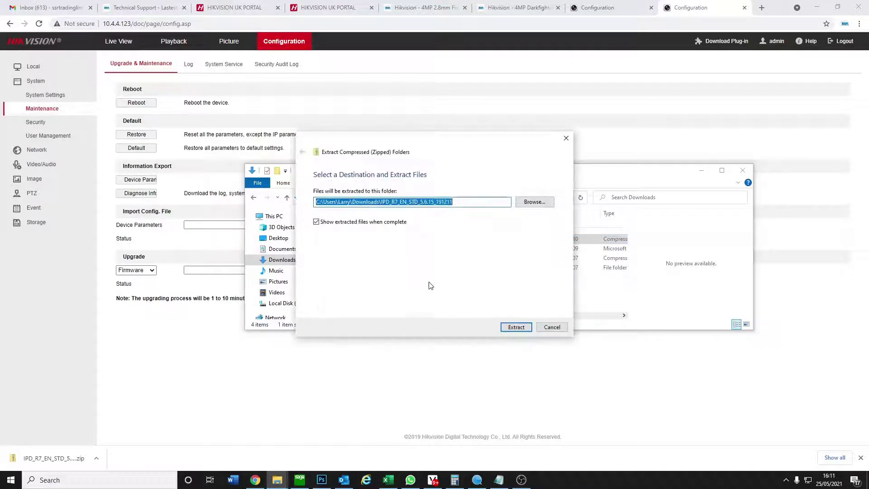
pyautogui.click(512, 327)
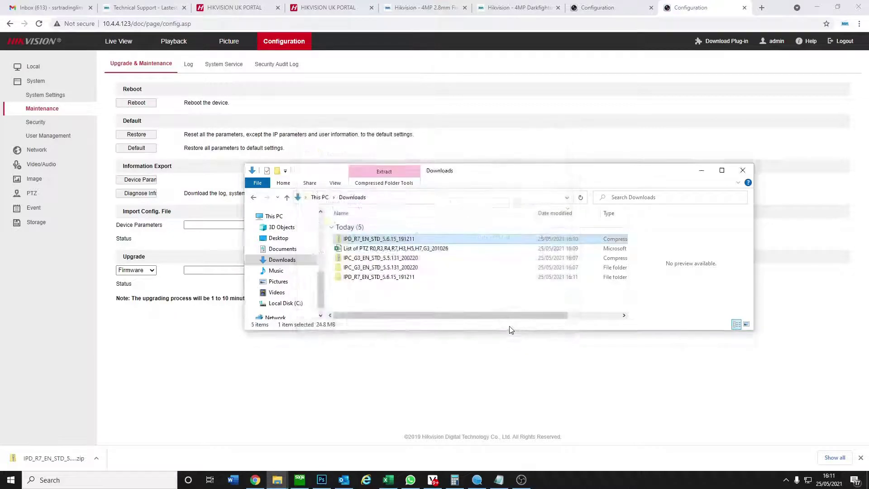
# - Locate digicap.dav in the extracted folder and begin choosing the firmware file on the upgrade form
pyautogui.click(765, 196)
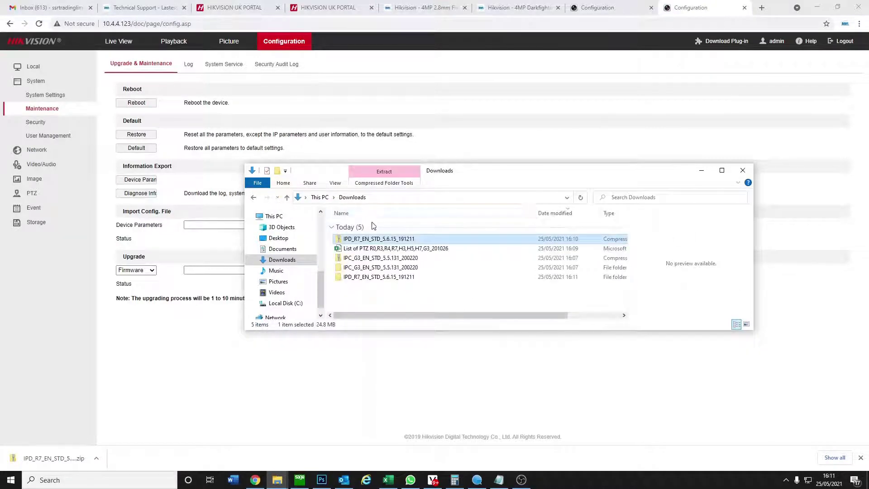
pyautogui.doubleClick(376, 280)
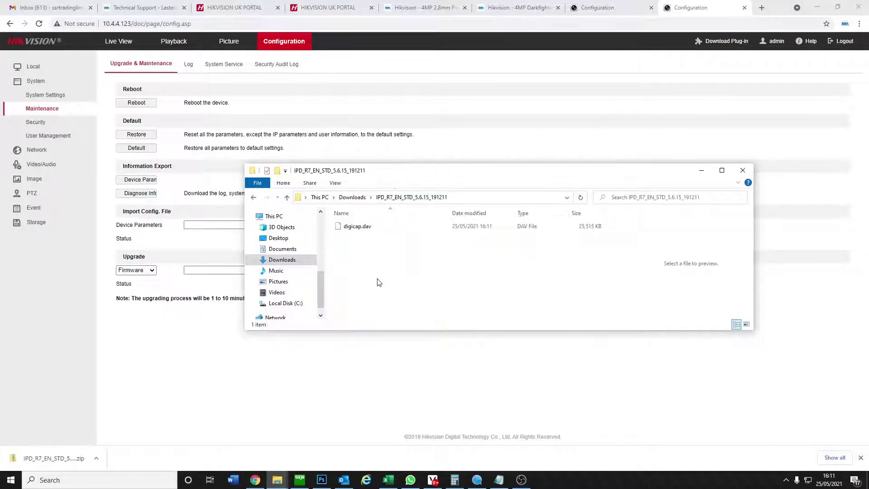
pyautogui.click(356, 225)
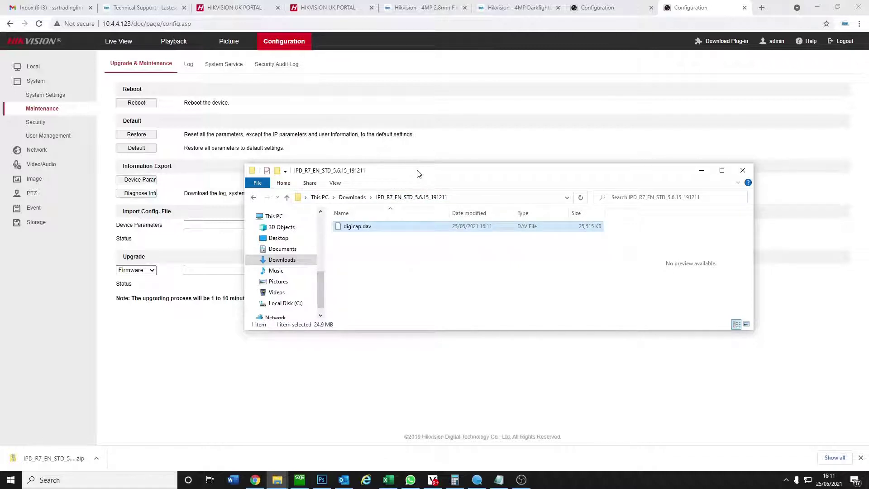
pyautogui.moveTo(416, 170); pyautogui.dragTo(364, 303)
pyautogui.click(367, 272)
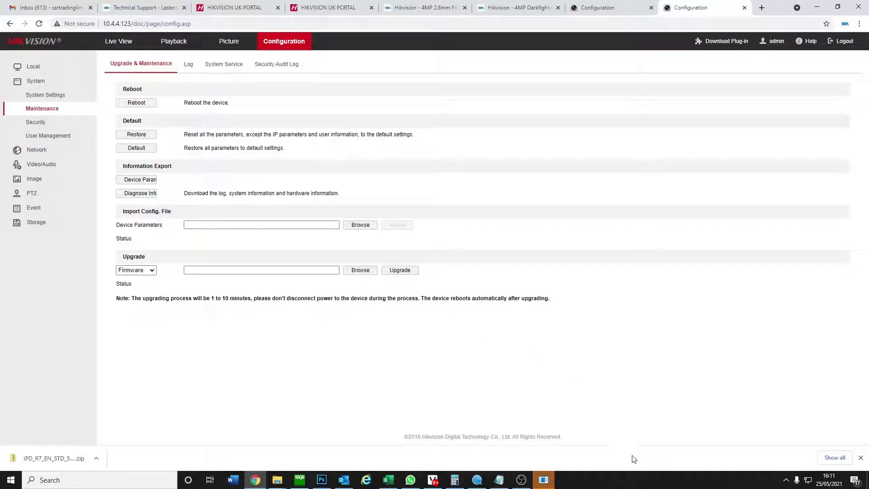
# - Pick digicap.dav from Downloads > IPD_R7_EN_STD_5.6.15_191211 as the upgrade firmware
pyautogui.click(544, 481)
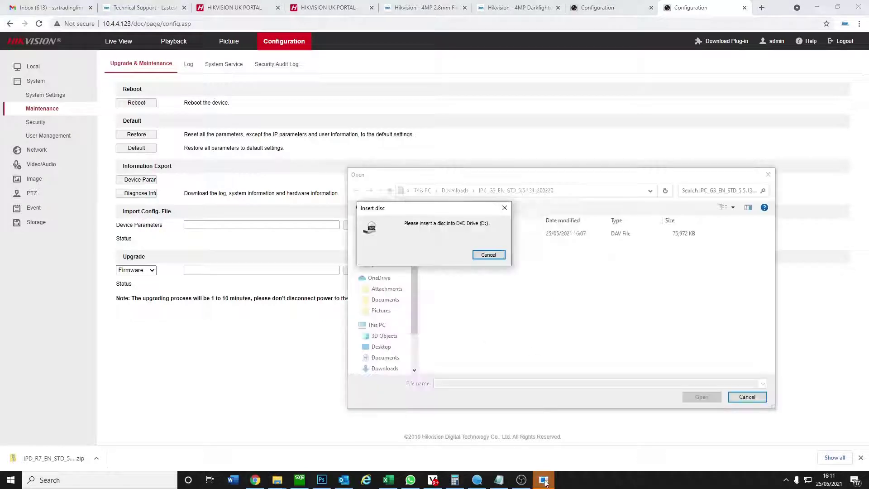
pyautogui.click(488, 255)
pyautogui.click(455, 191)
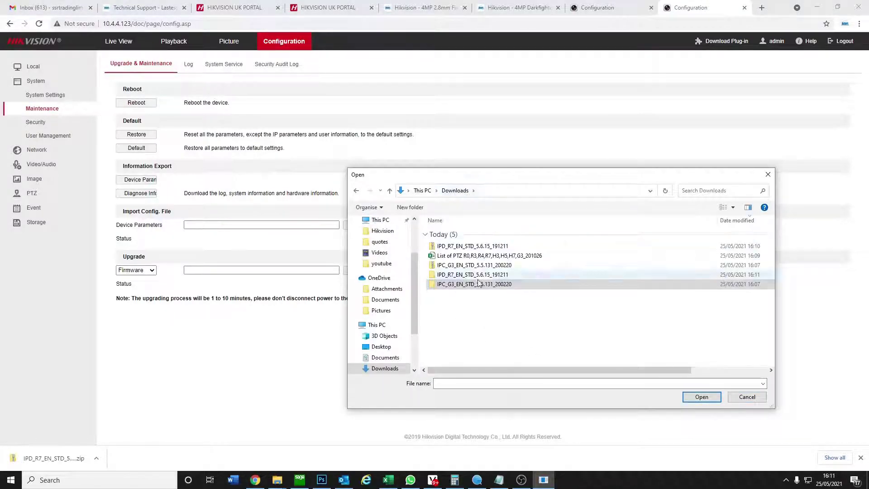
pyautogui.doubleClick(461, 275)
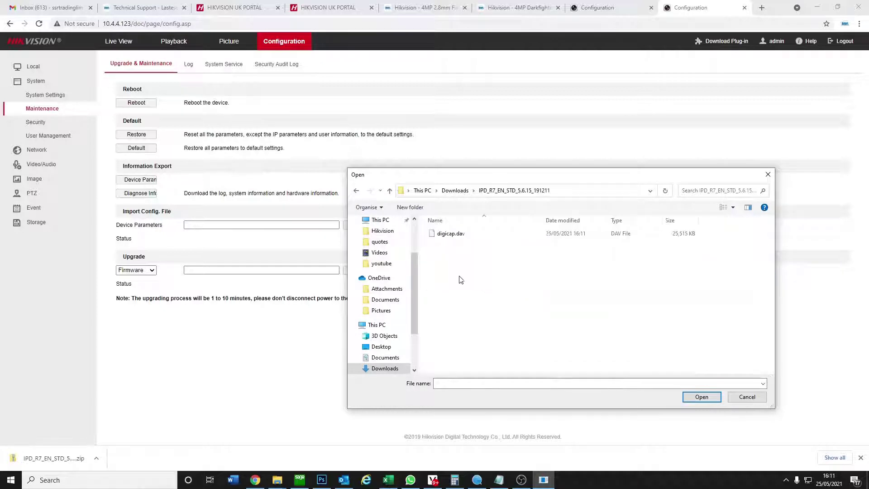
pyautogui.doubleClick(447, 235)
# - Start the PTZ camera upgrade with automatic reboot, then check the IP camera and bring up SADP
pyautogui.click(402, 272)
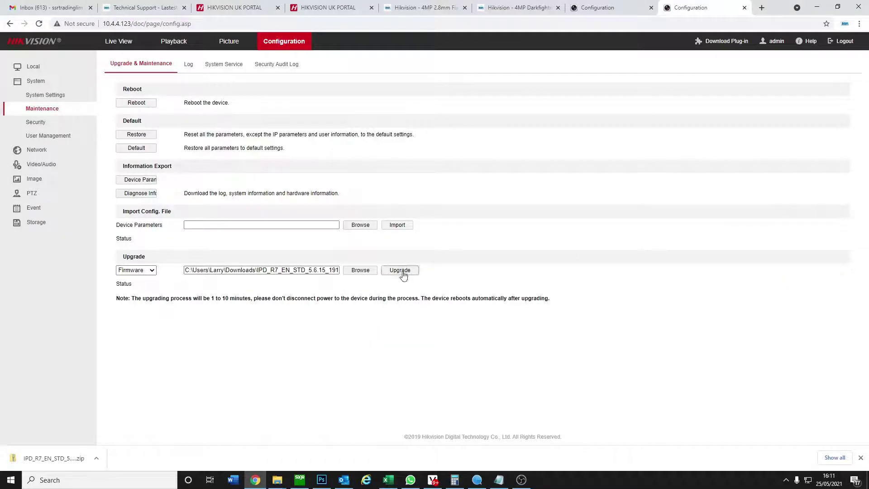
pyautogui.click(438, 273)
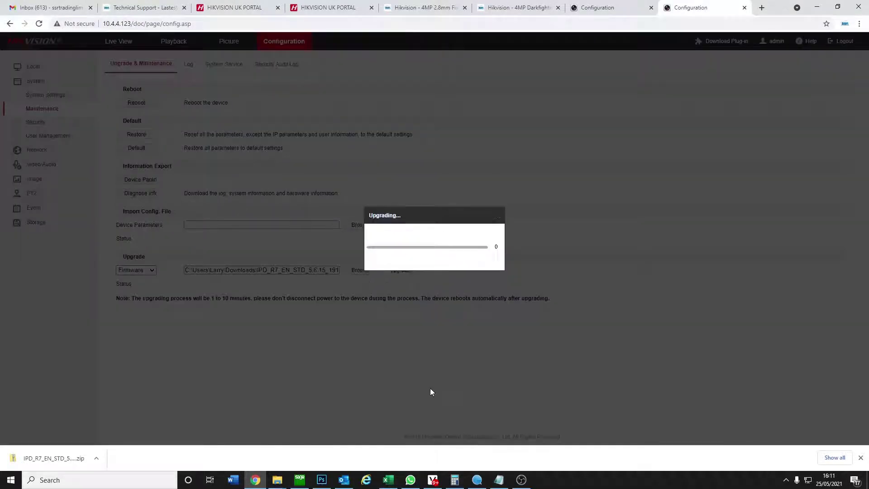
pyautogui.click(604, 5)
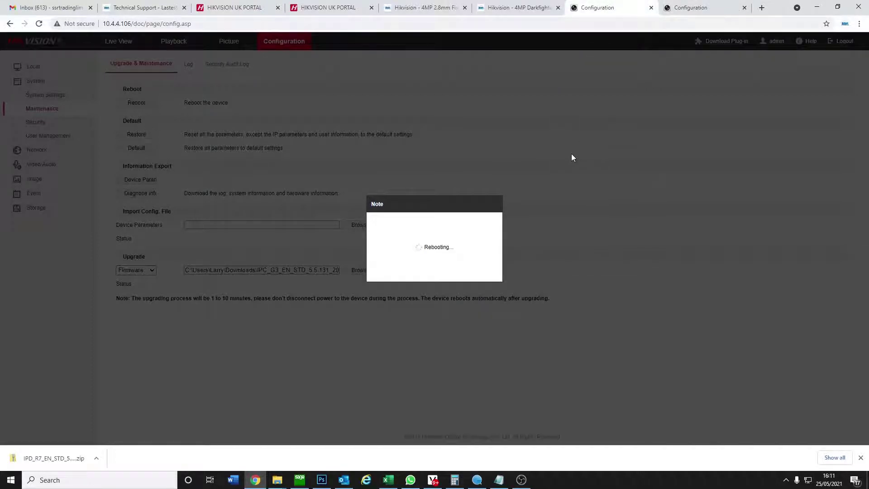
pyautogui.click(479, 478)
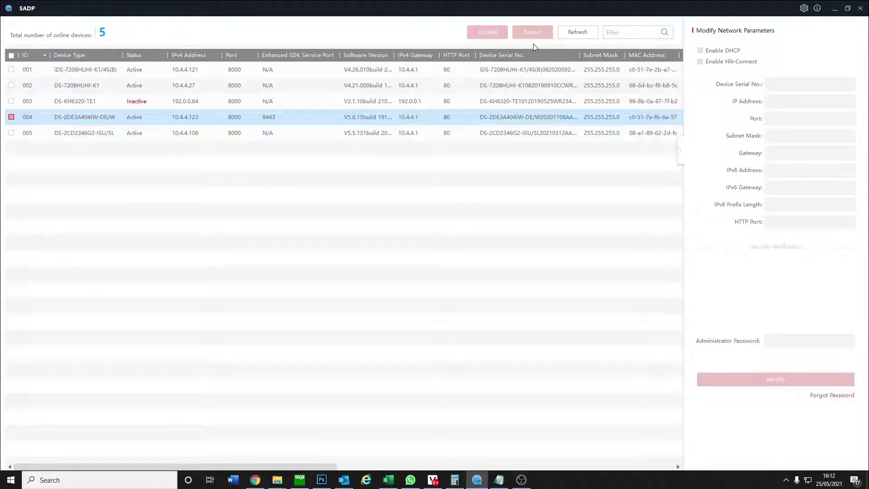
# - Refresh SADP's online device list, then minimise SADP to return to the browser
pyautogui.click(572, 34)
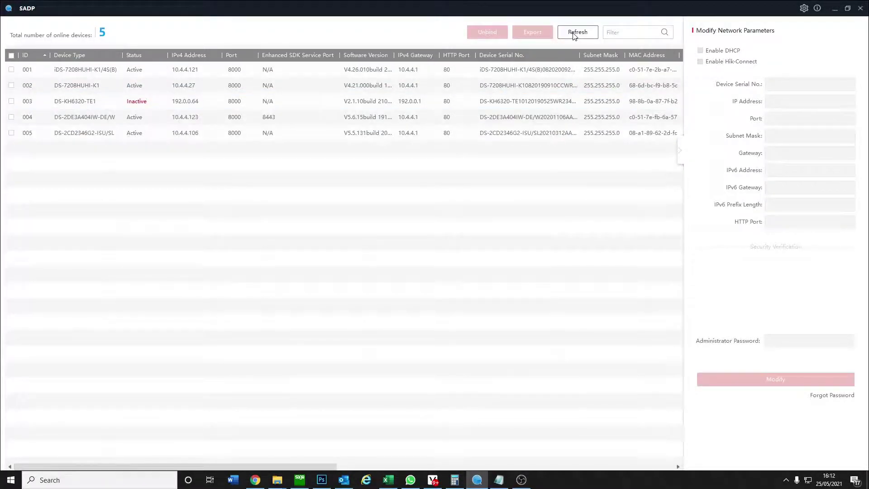
pyautogui.click(478, 479)
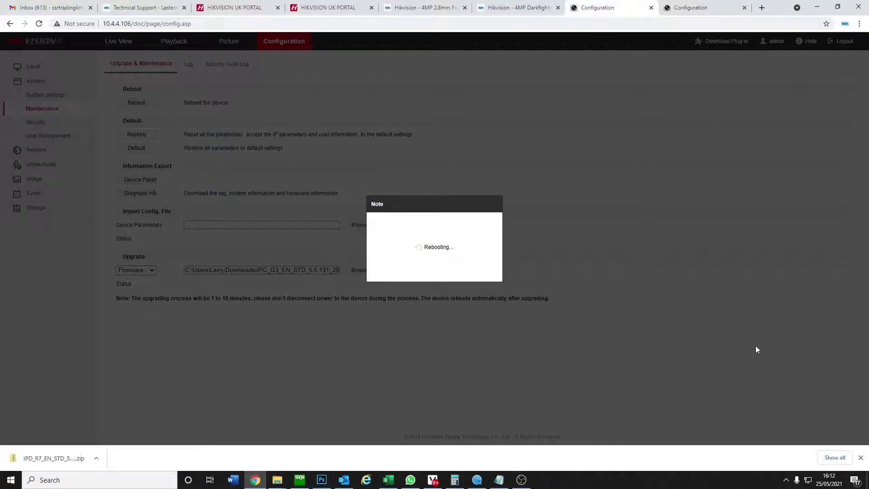
# - Close the downloads bar, confirm the PTZ upgrade at 39%, and return to SSR Trading's firmware page
pyautogui.click(860, 458)
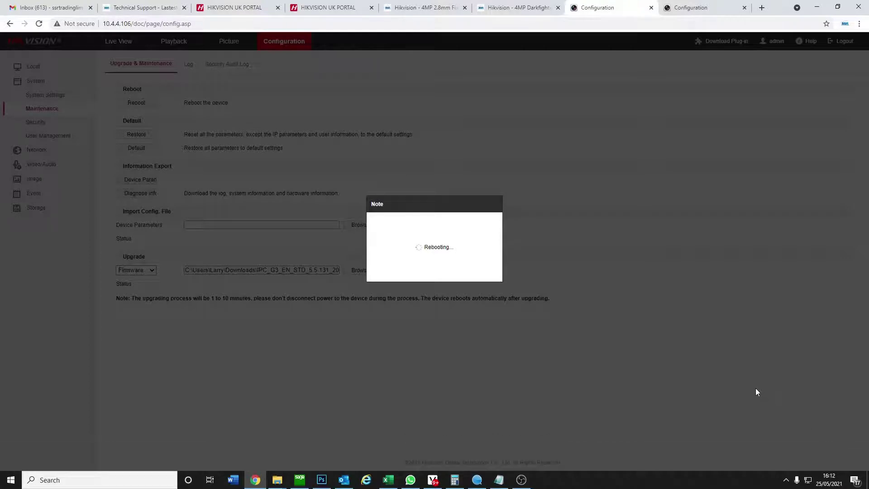
pyautogui.click(701, 5)
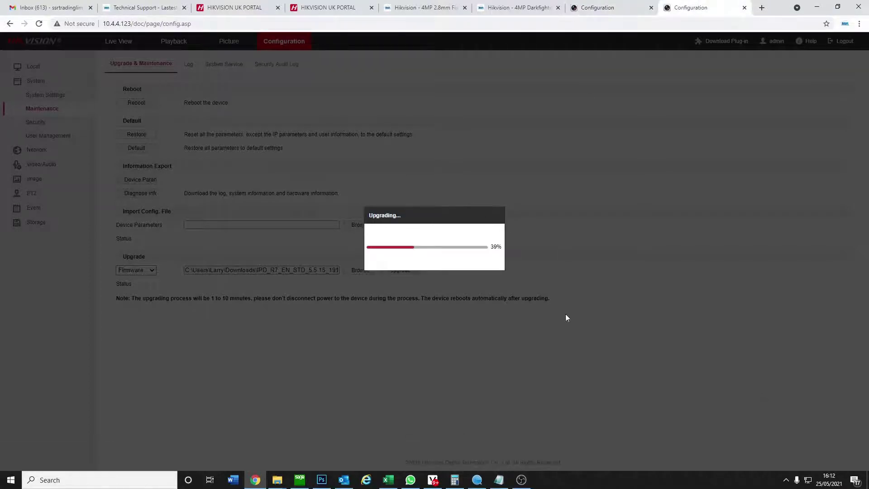
pyautogui.click(140, 7)
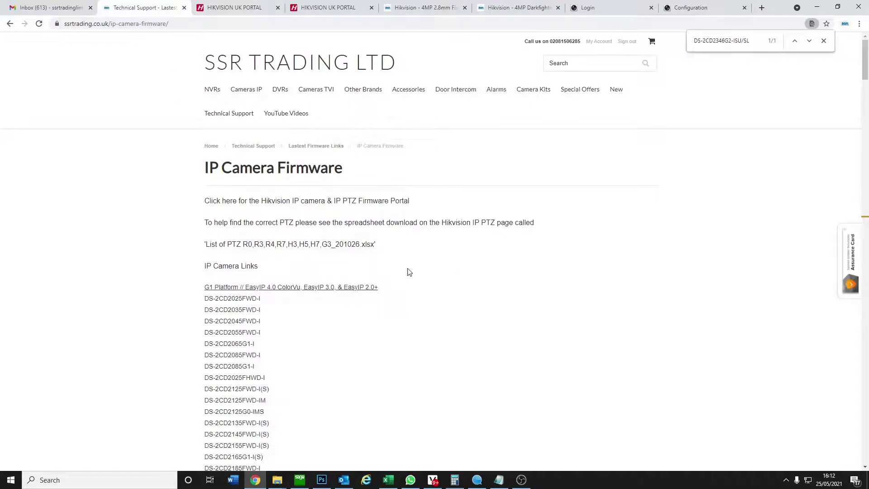
# - Scroll the G3 firmware list down to DS-2CD2346G2-ISU/SL, back up, then switch to the IP camera's tab
pyautogui.scroll(-10, 524, 337)
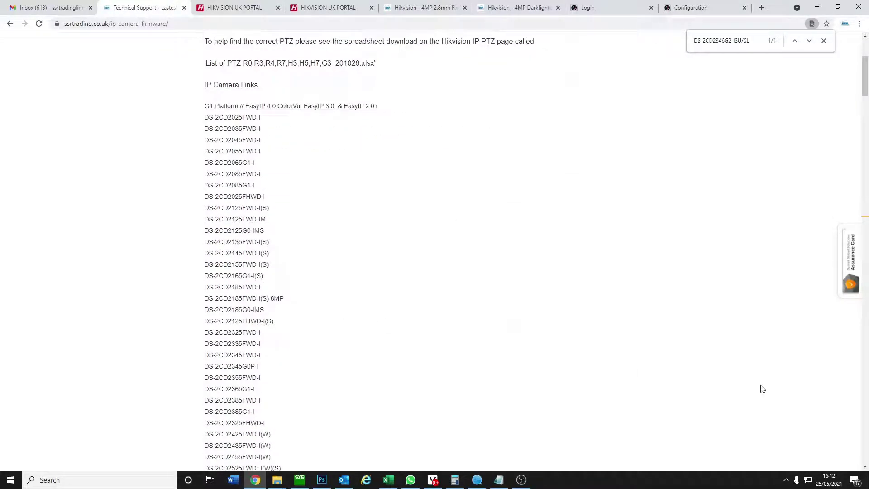
pyautogui.scroll(-20, 703, 375)
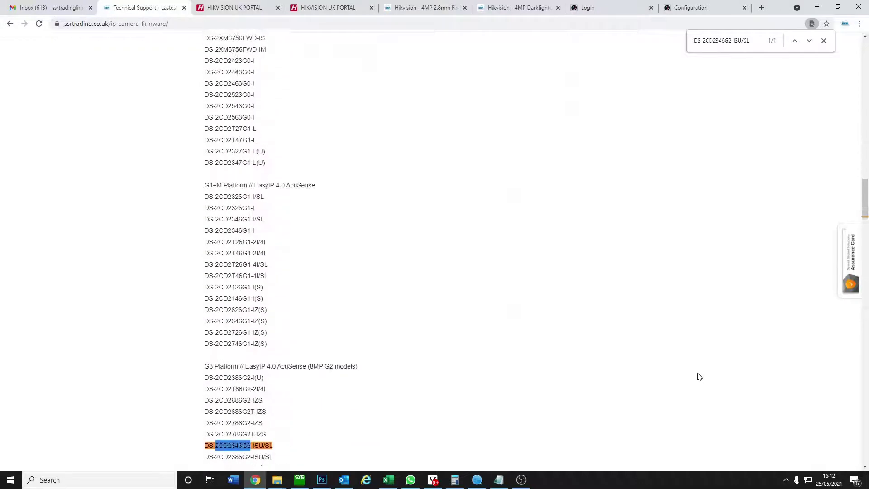
pyautogui.scroll(-15, 412, 339)
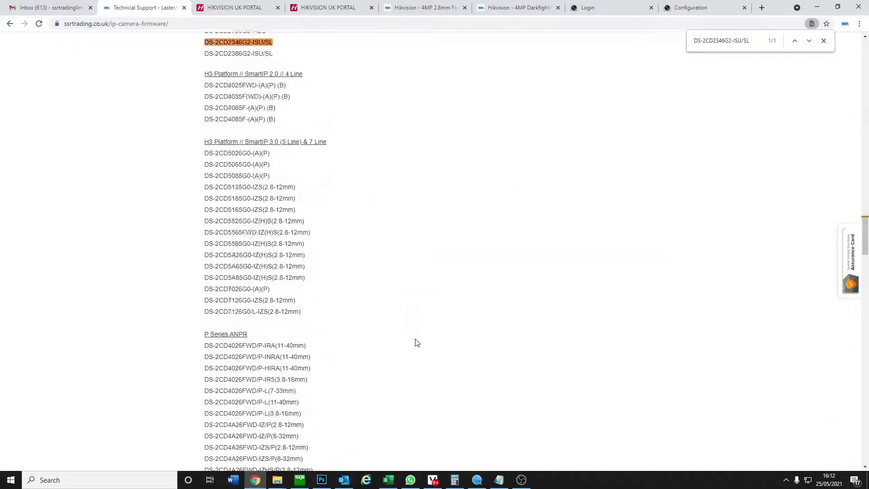
pyautogui.scroll(-20, 413, 339)
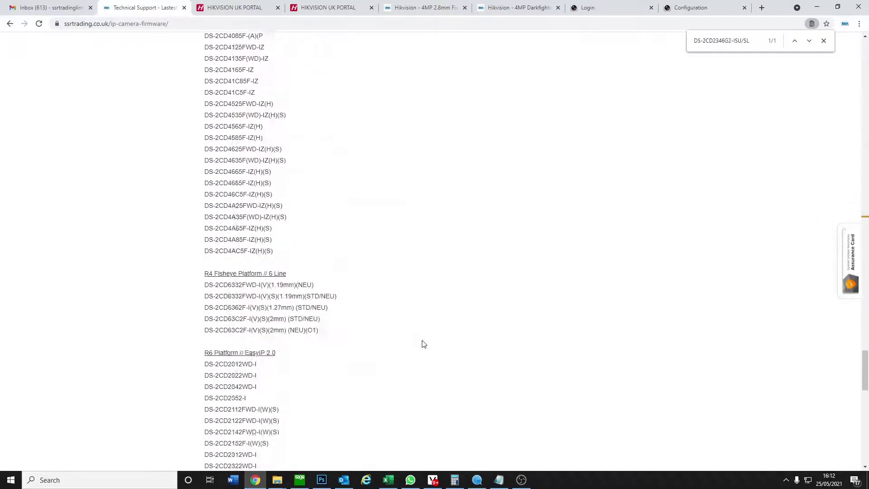
pyautogui.click(867, 451)
pyautogui.moveTo(868, 452); pyautogui.dragTo(862, 68)
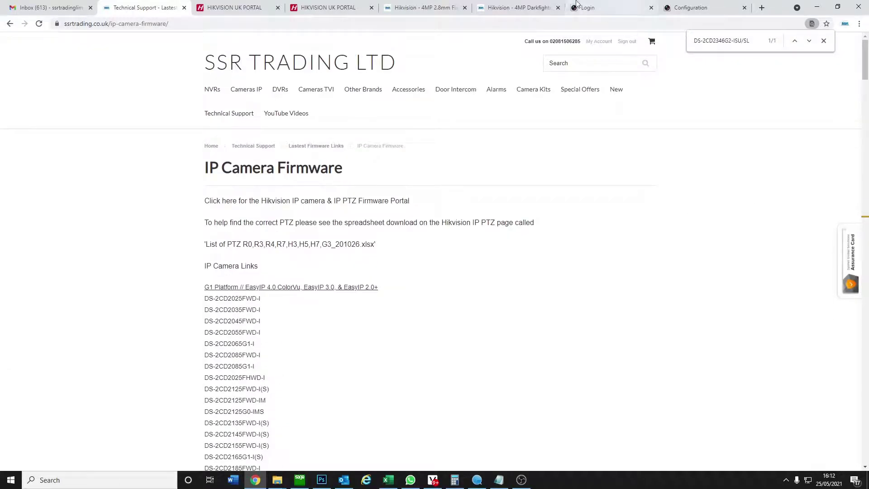
pyautogui.click(617, 4)
# - Check the PTZ upgrade progress, then log back into the rebooted 10.4.4.106 camera as admin
pyautogui.click(674, 4)
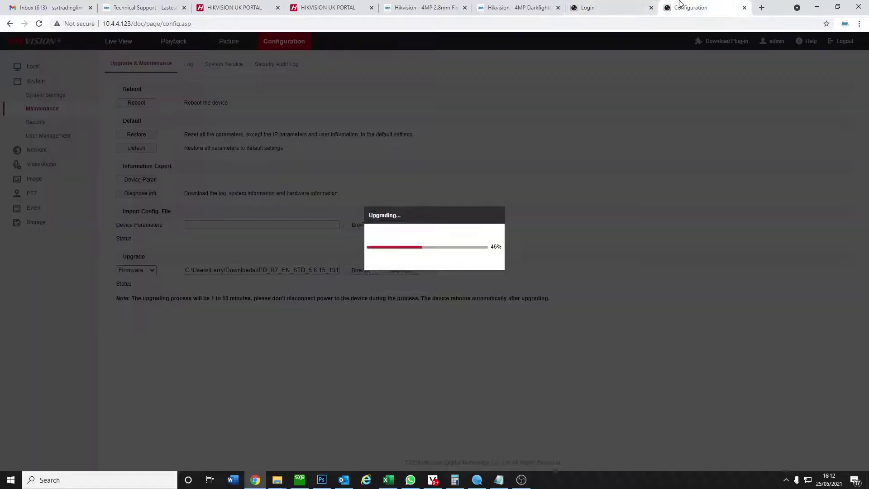
pyautogui.click(631, 3)
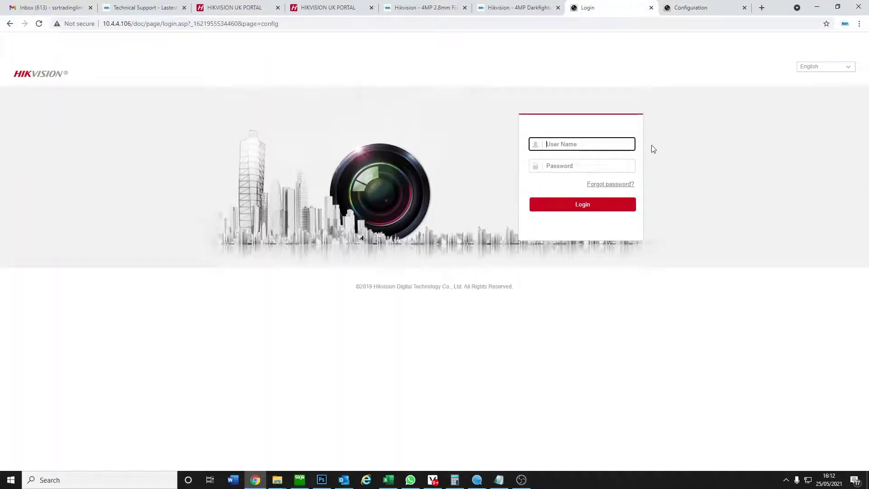
pyautogui.write('ad')
pyautogui.press('Tab')
pyautogui.write('•••')
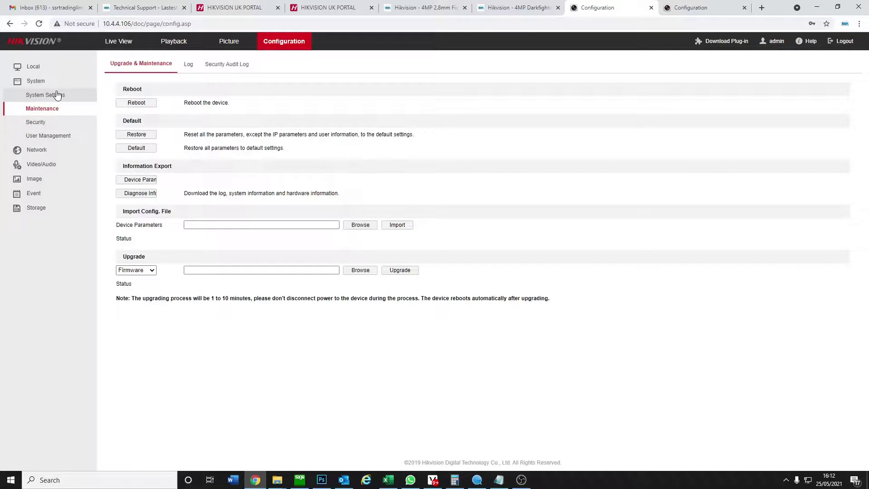
# - Open System Settings to see the 10.4.4.106 camera's Basic Information showing V5.5.131 build 200220
pyautogui.click(57, 94)
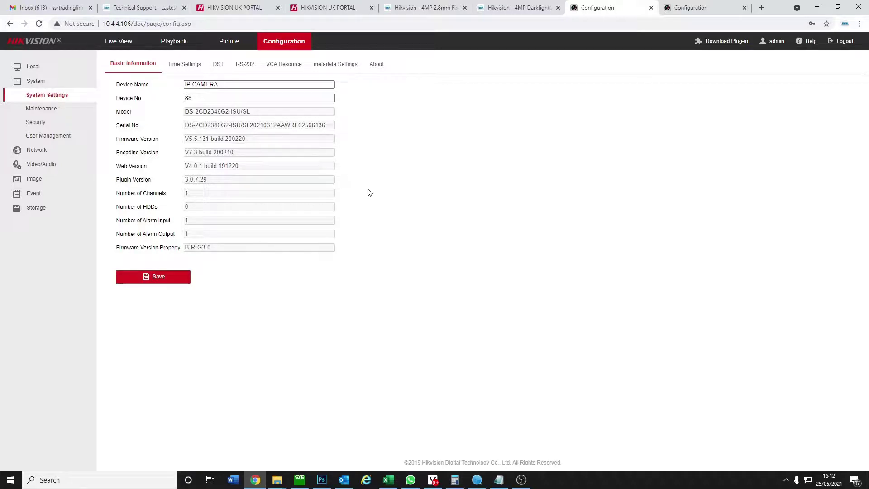
# - Compare V5.5.131 build 200220 with the portal's G3 5.5.131_200220 release, then return to Basic Information
pyautogui.click(322, 7)
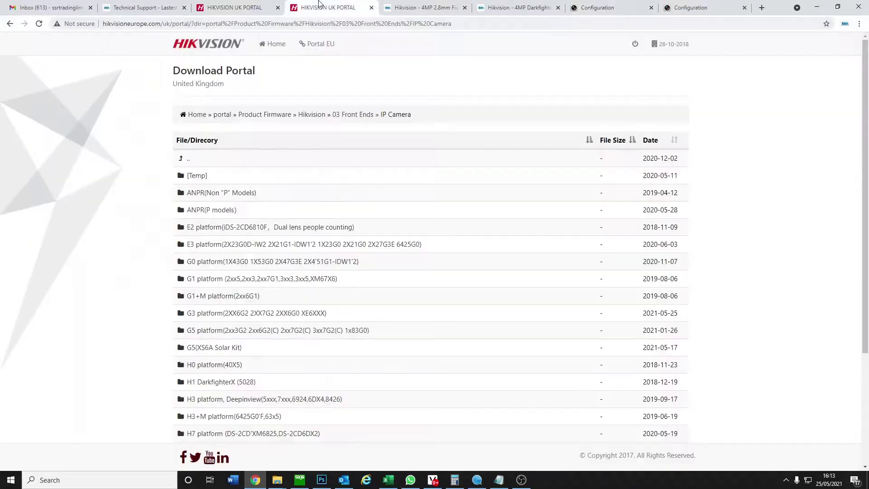
pyautogui.click(255, 6)
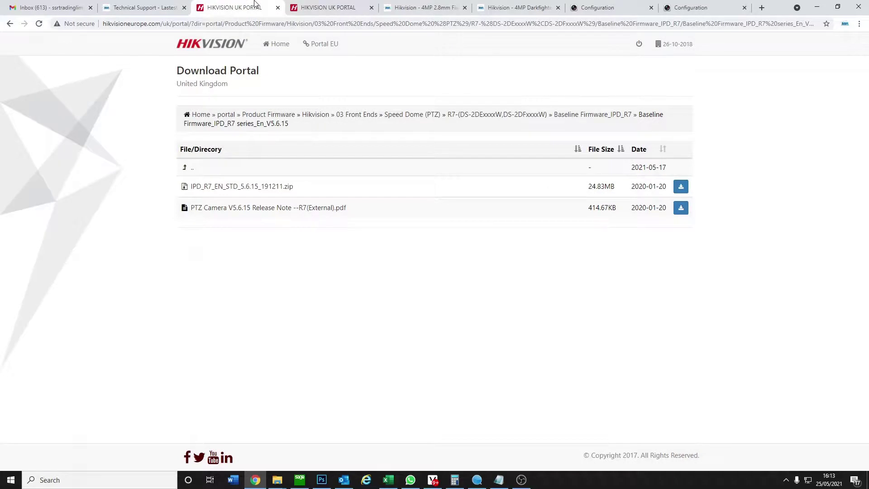
pyautogui.click(153, 6)
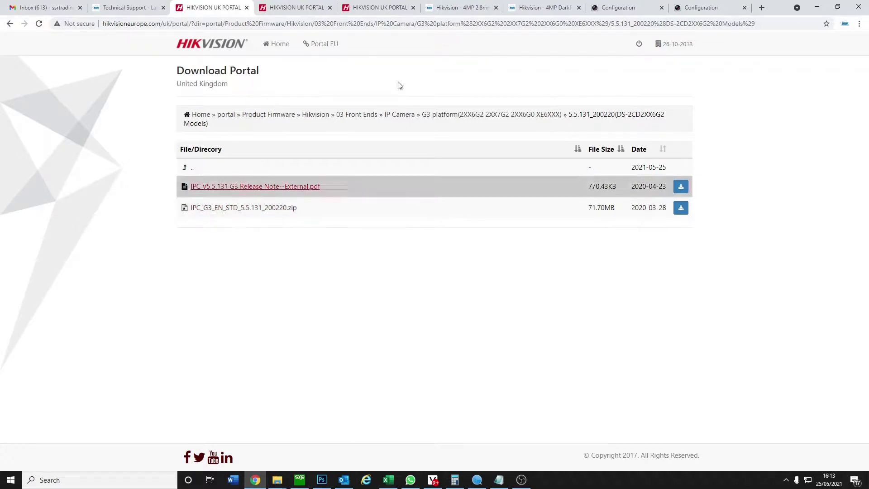
pyautogui.click(635, 9)
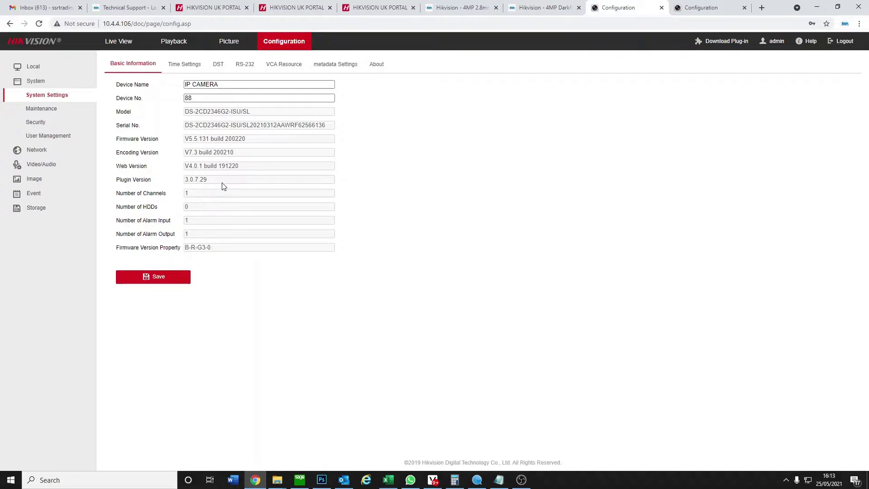
# - Confirm the PTZ camera is still rebooting, then return to the 10.4.4.106 camera showing V5.5.131 build 200220
pyautogui.click(708, 5)
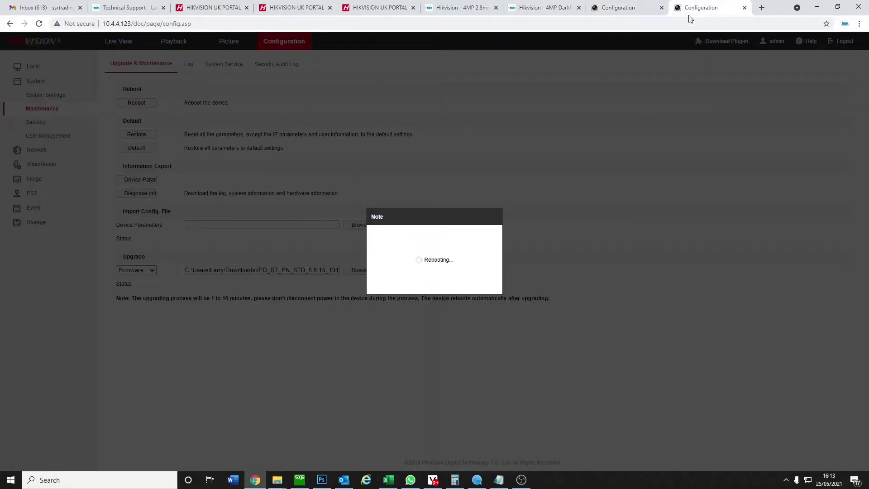
pyautogui.click(643, 6)
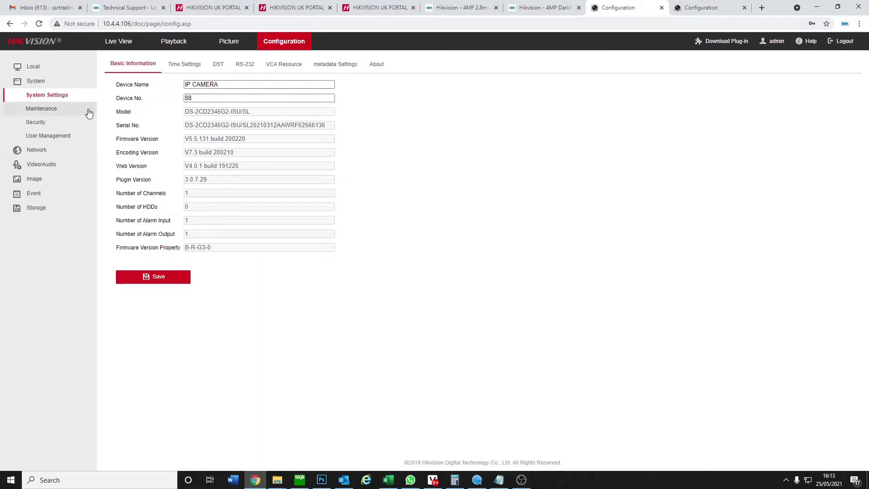
pyautogui.click(136, 9)
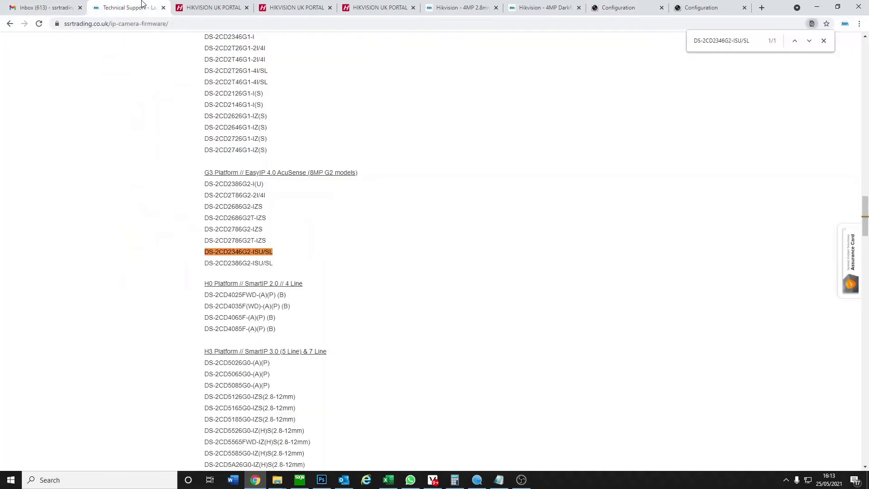
pyautogui.scroll(20, 506, 233)
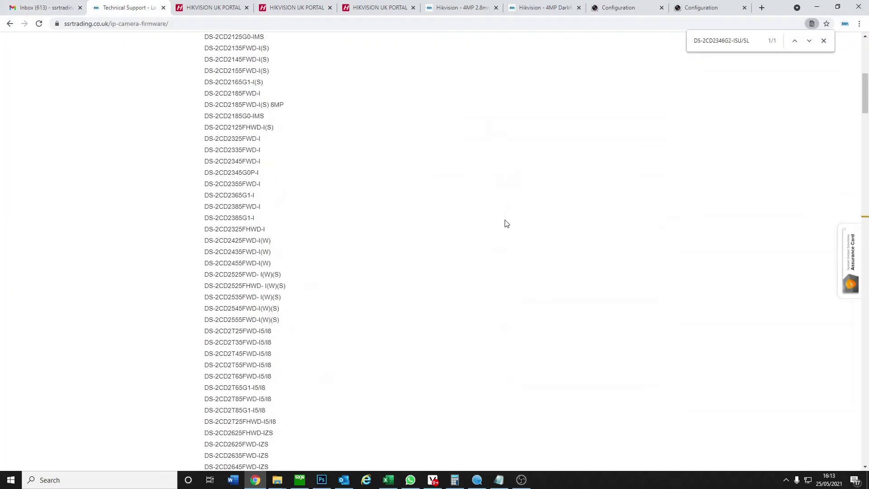